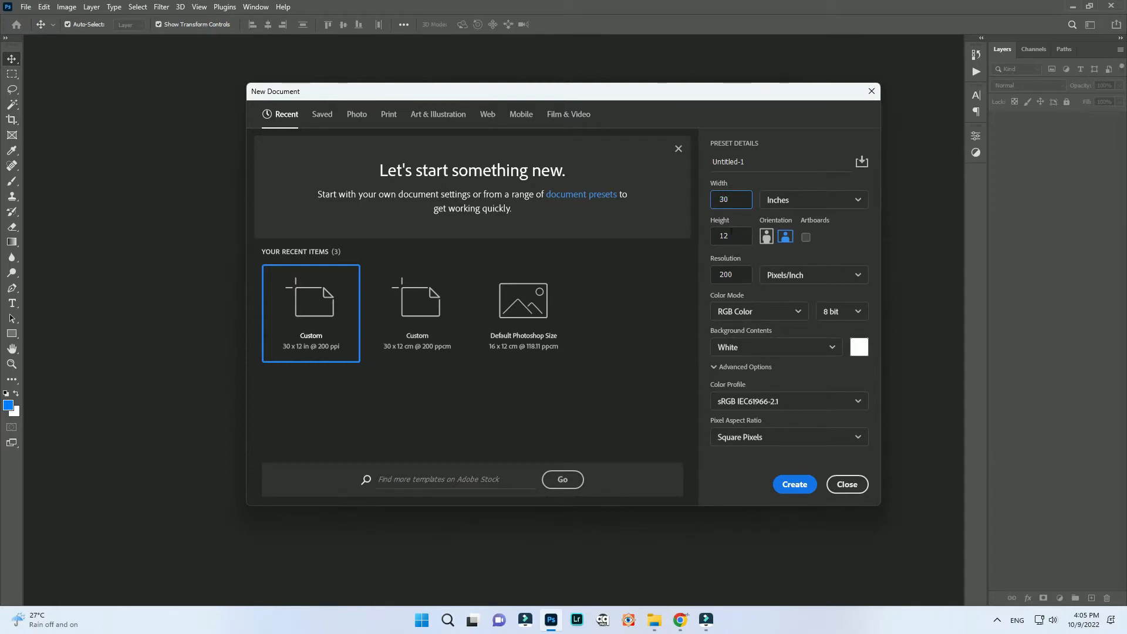
- Create a 30 x 12 inch document at 200 pixels/inch and place a vertical guide at the 15-inch centre
left_click(796, 486)
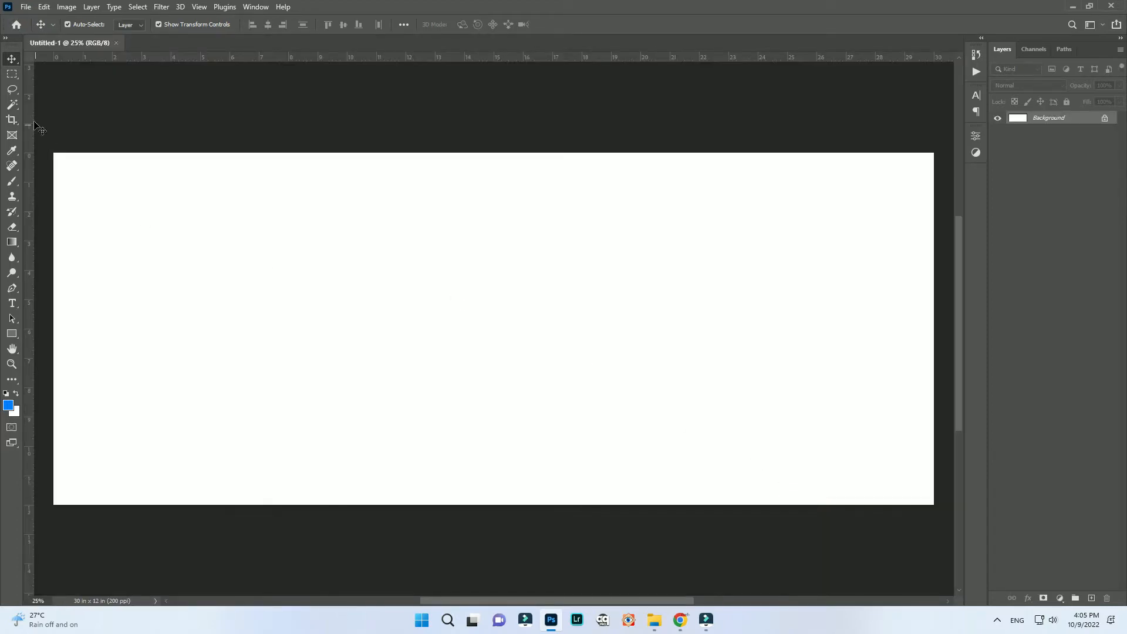
left_click_drag(415, 145, 494, 154)
scroll(446, 232, "down", 2)
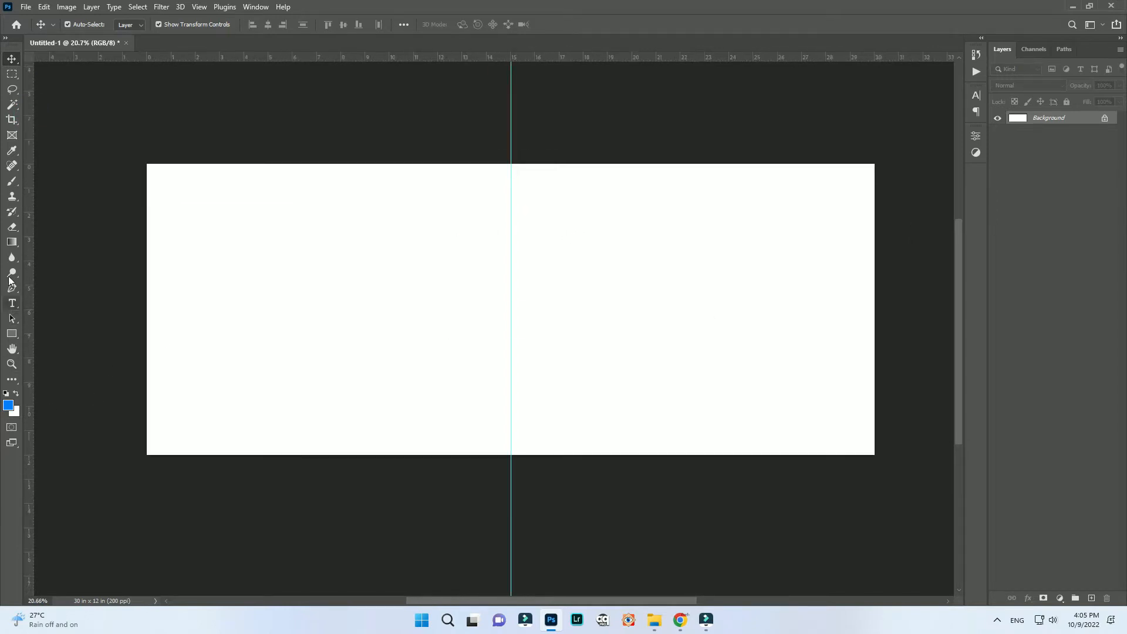
- Draw a rectangle about 8.04 x 10.97 in on the left half of the canvas and round its corners to about 0.17 in
left_click(12, 334)
left_click(41, 333)
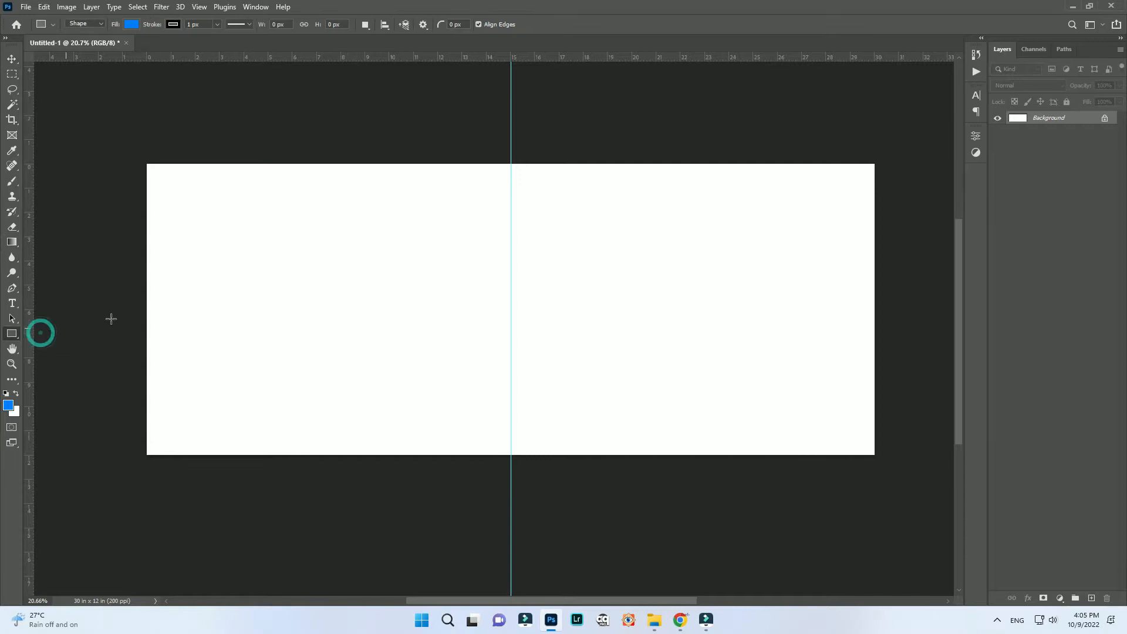
left_click_drag(162, 168, 357, 432)
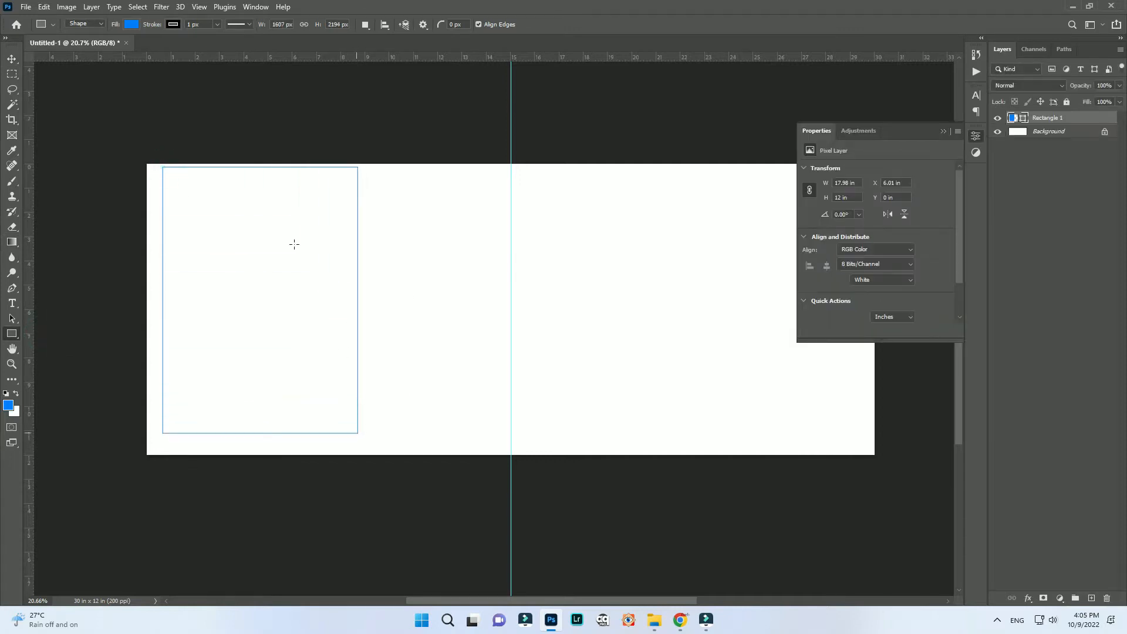
left_click_drag(346, 185, 351, 188)
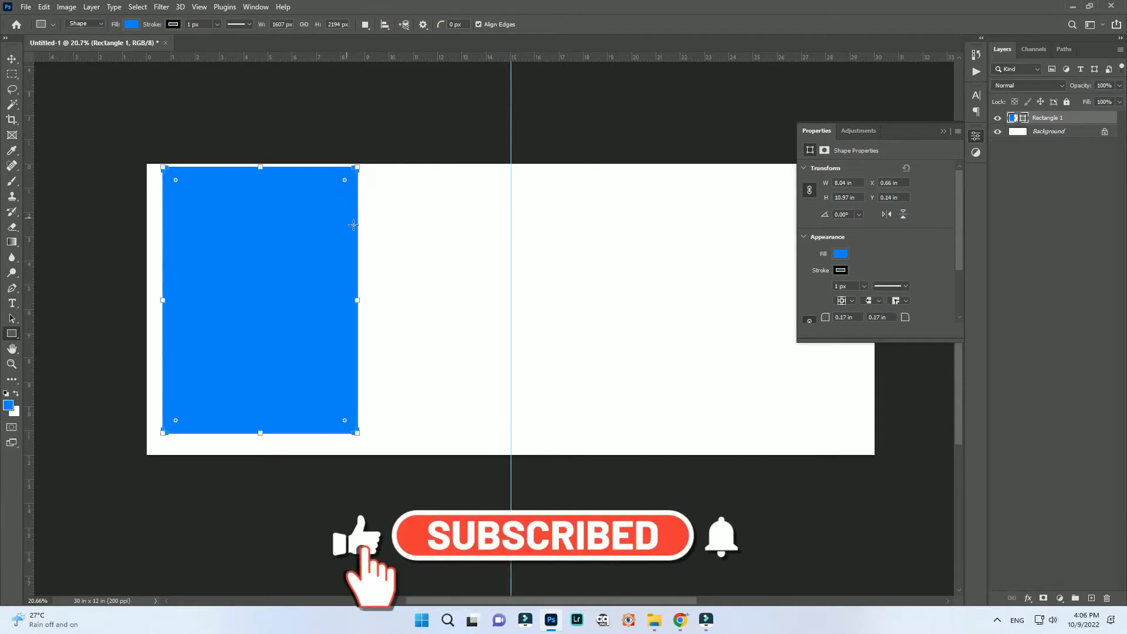
- Set the rectangle's fill to the purple colour #a008f7
left_click(841, 254)
left_click(832, 316)
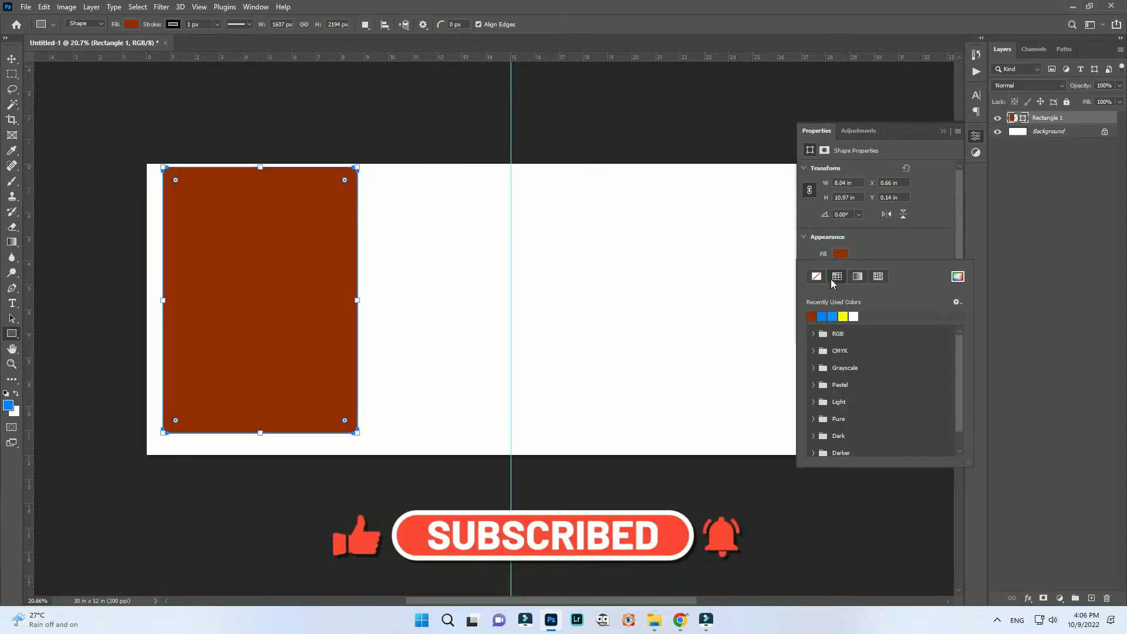
left_click(840, 255)
left_click(839, 255)
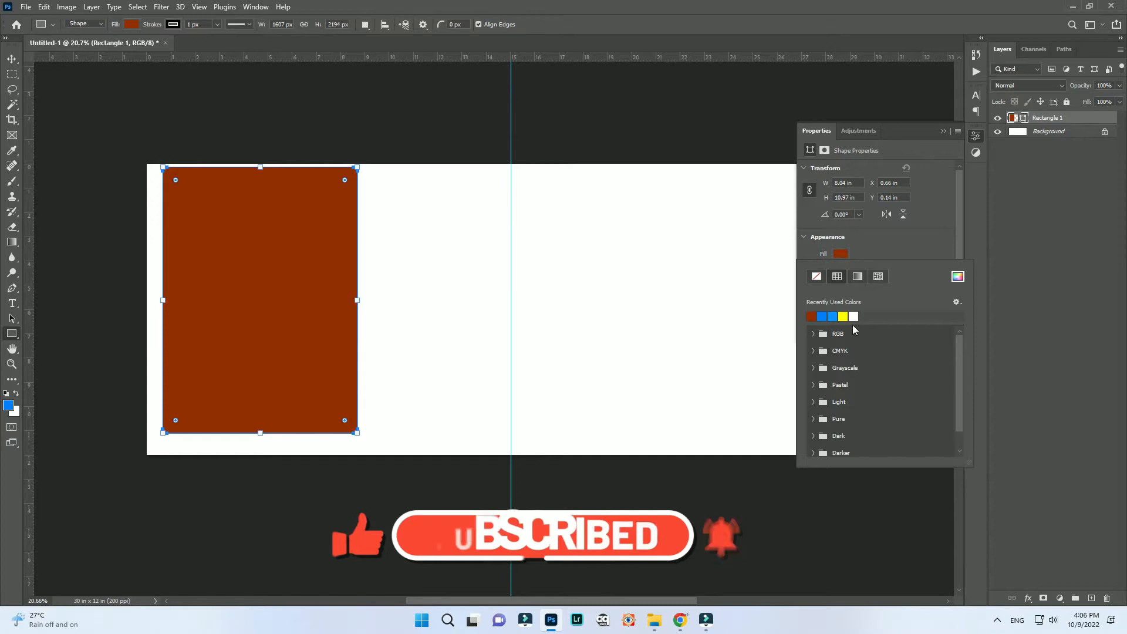
left_click(957, 276)
left_click_drag(561, 254, 573, 179)
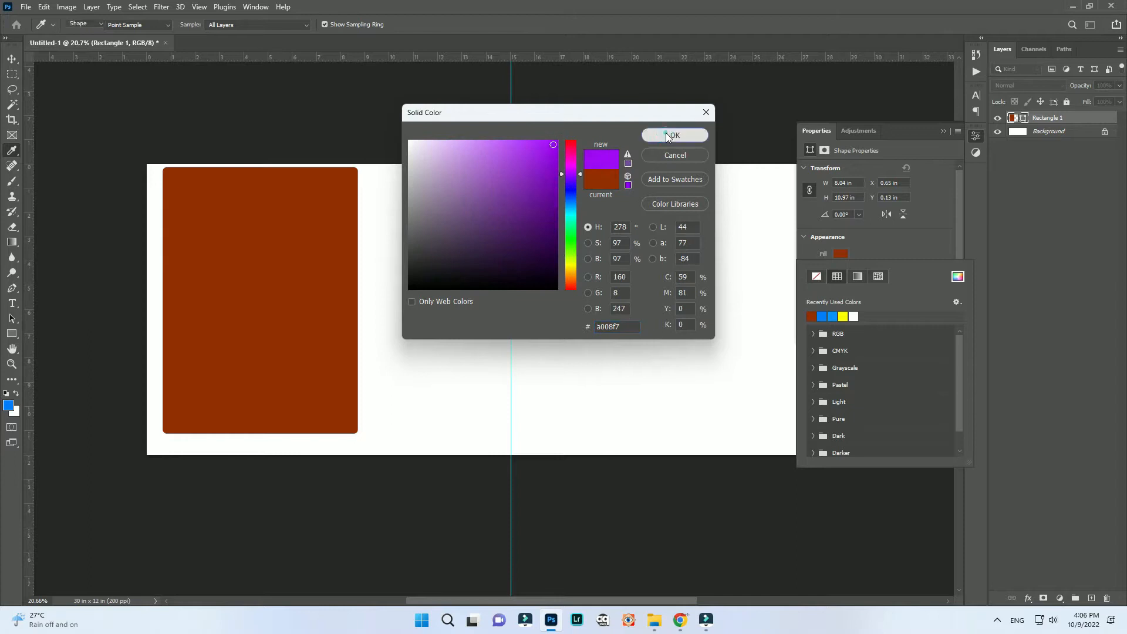
left_click(669, 135)
left_click(943, 131)
- Extend the purple rectangle beyond the canvas's upper and lower edges
left_click_drag(363, 440, 376, 487)
left_click_drag(156, 153, 154, 119)
left_click_drag(240, 245, 217, 245)
left_click(12, 60)
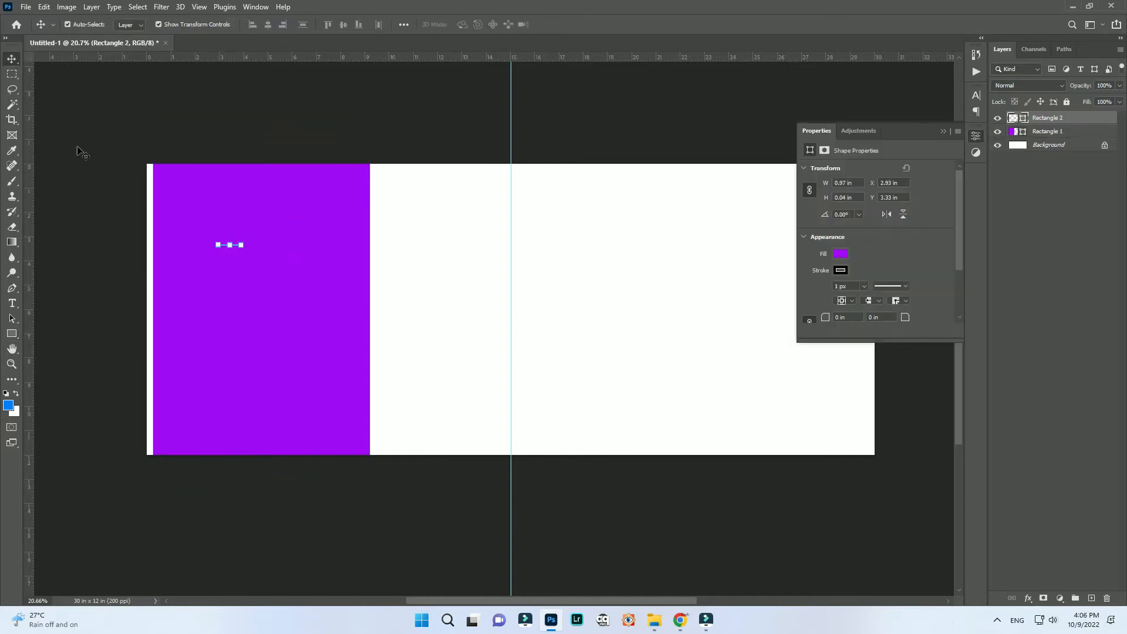
key("Delete")
- Rotate the purple rectangle about -7.8° and enlarge it to cover the canvas's left side with a slanted inner edge
left_click_drag(370, 117, 402, 115)
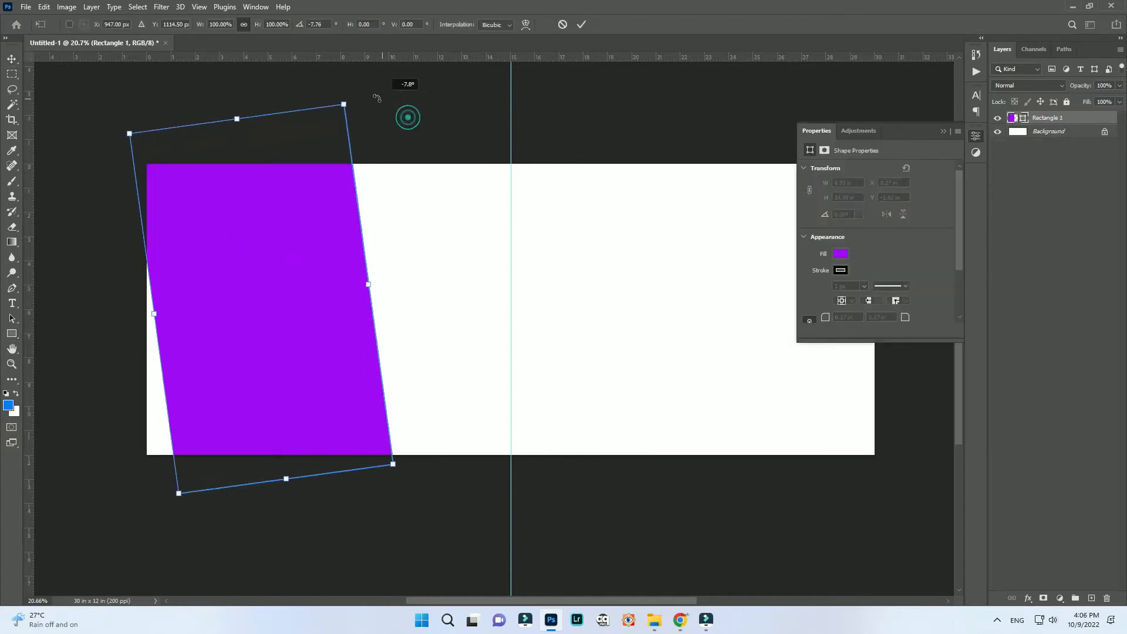
left_click_drag(179, 496, 146, 529)
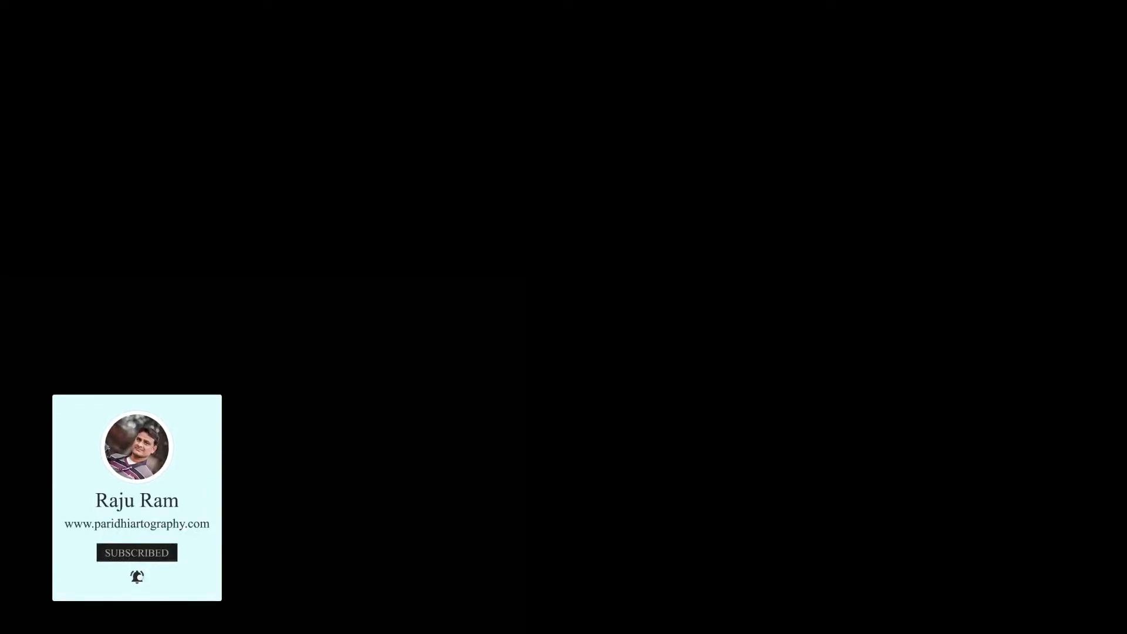
- Duplicate the slanted purple rectangle's layer and move the copy to the canvas's right side
left_click(926, 156)
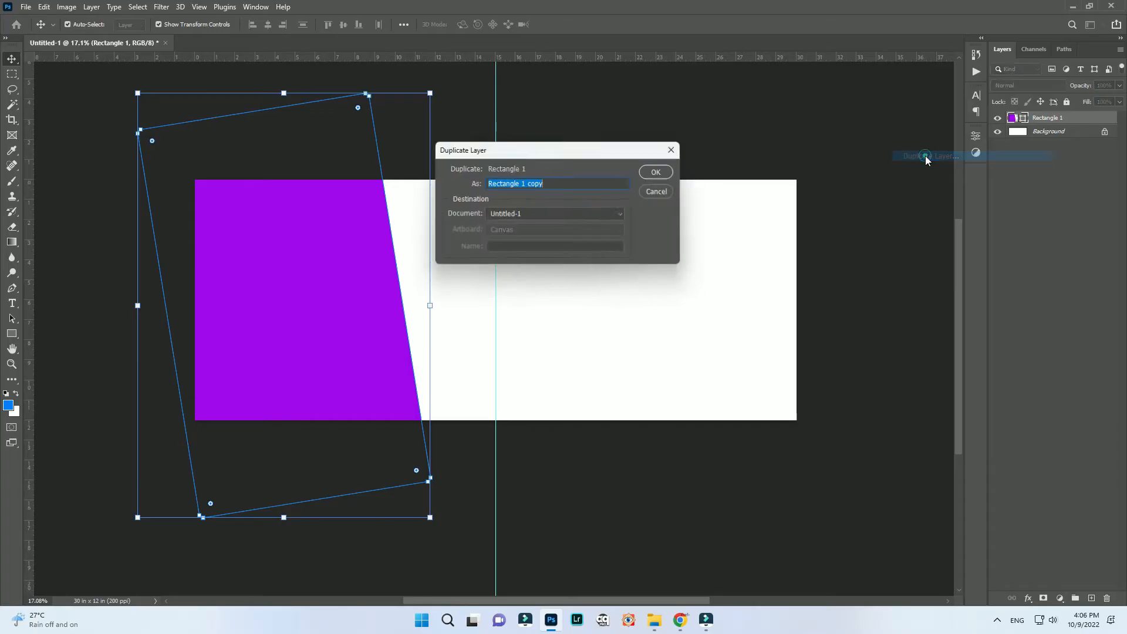
left_click(656, 172)
left_click_drag(270, 279, 692, 269)
key("ctrl+minus")
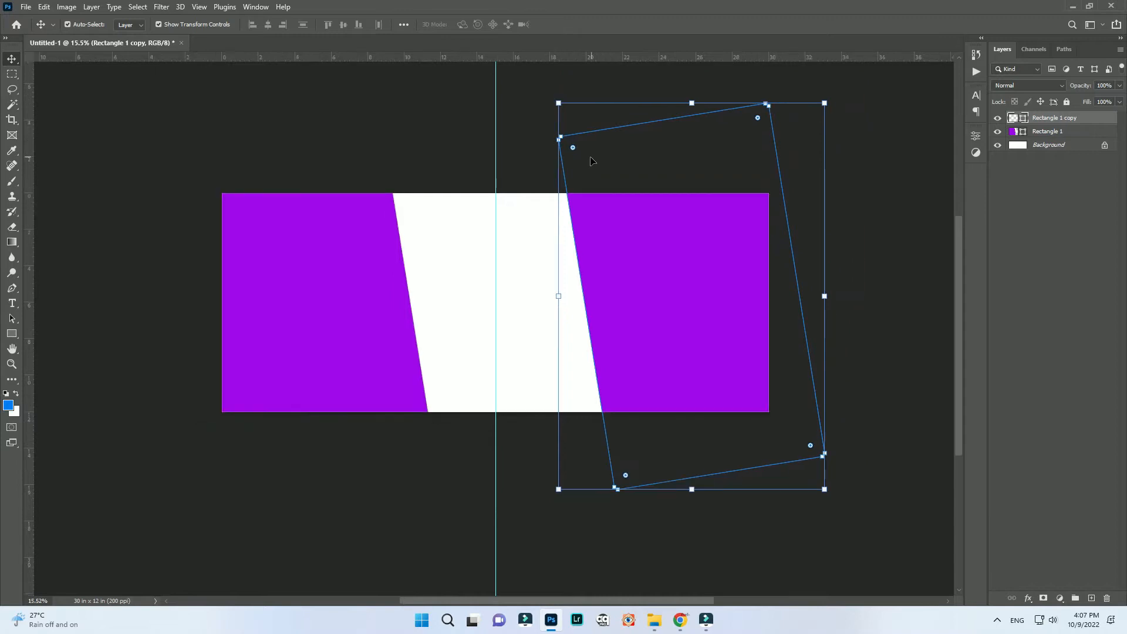
- Move the copied rectangle farther right and rotate it about 8.8° so that its sides stand vertical
left_click_drag(548, 129, 588, 129)
left_click_drag(617, 258, 772, 254)
left_click_drag(702, 147, 701, 159)
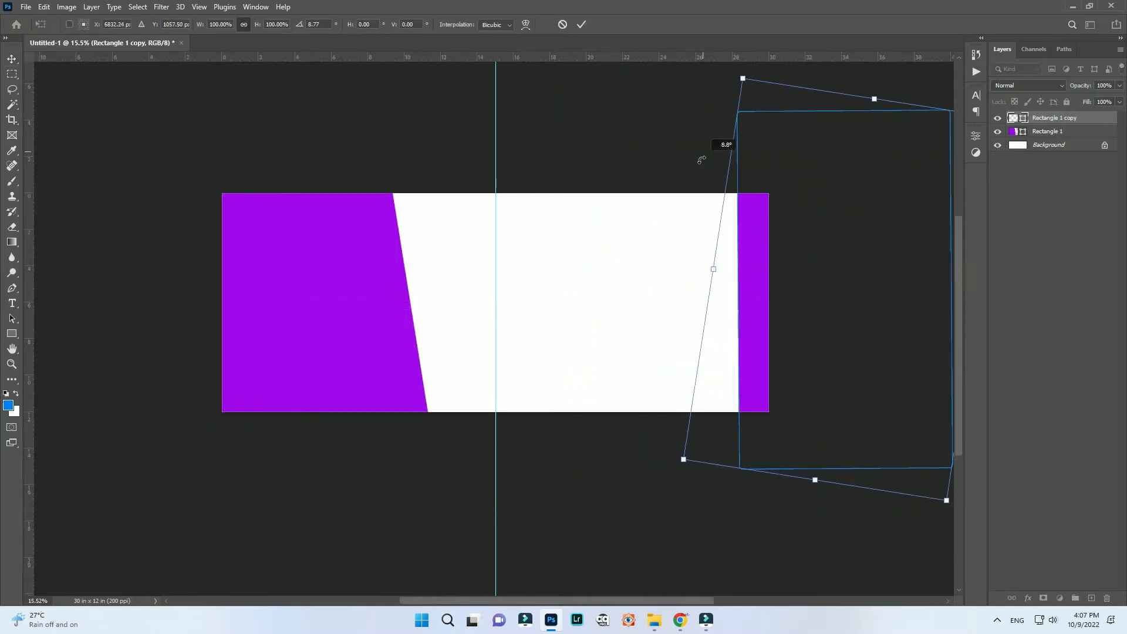
left_click_drag(738, 226, 754, 249)
scroll(695, 234, "down", 2)
key("Return")
scroll(748, 282, "up", 2)
left_click_drag(727, 153, 731, 150)
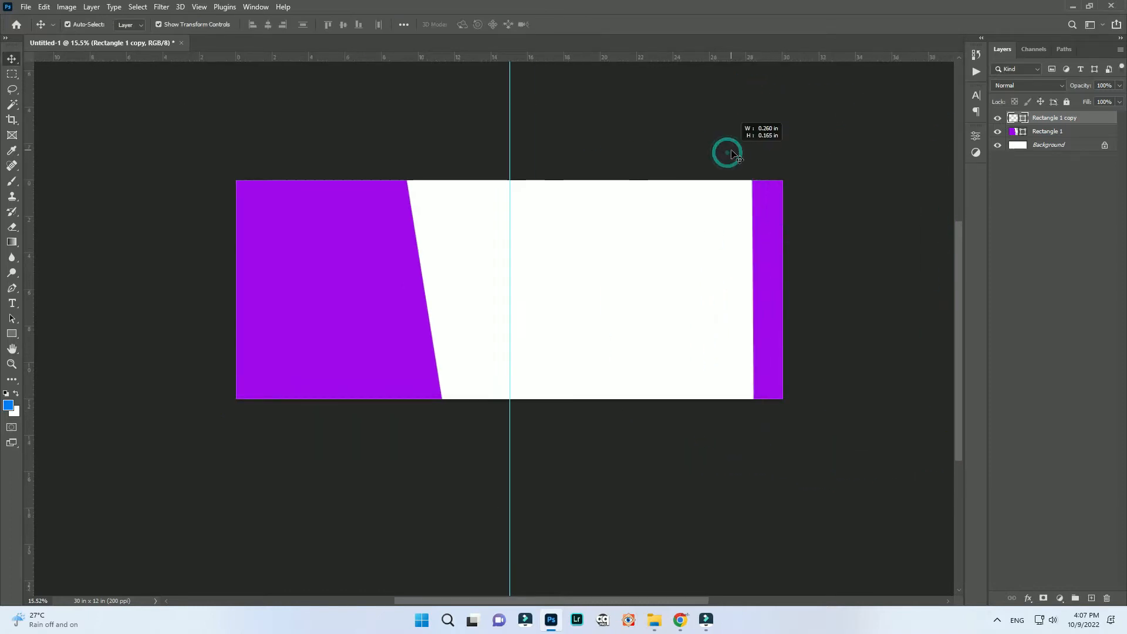
scroll(762, 202, "down", 1)
- Scale the upright copy to about 69% and position it as a narrow purple band along the canvas's right edge
left_click(762, 199)
left_click_drag(753, 112, 777, 178)
left_click_drag(825, 237, 789, 242)
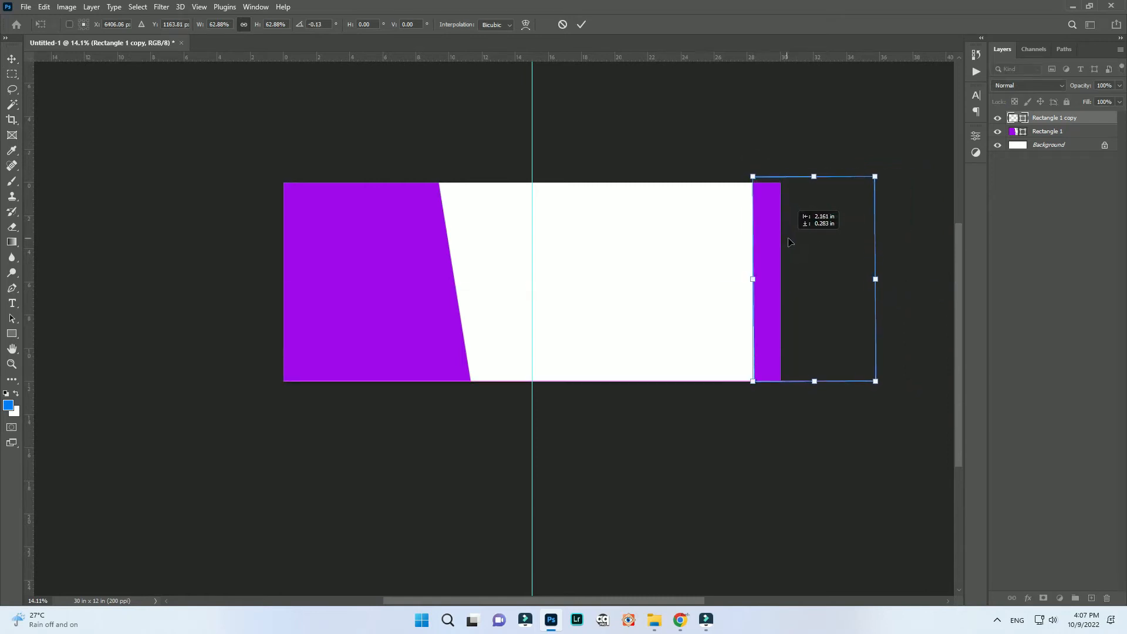
left_click_drag(729, 165, 733, 171)
left_click_drag(873, 384, 878, 404)
left_click_drag(770, 269, 776, 267)
left_click_drag(722, 165, 725, 165)
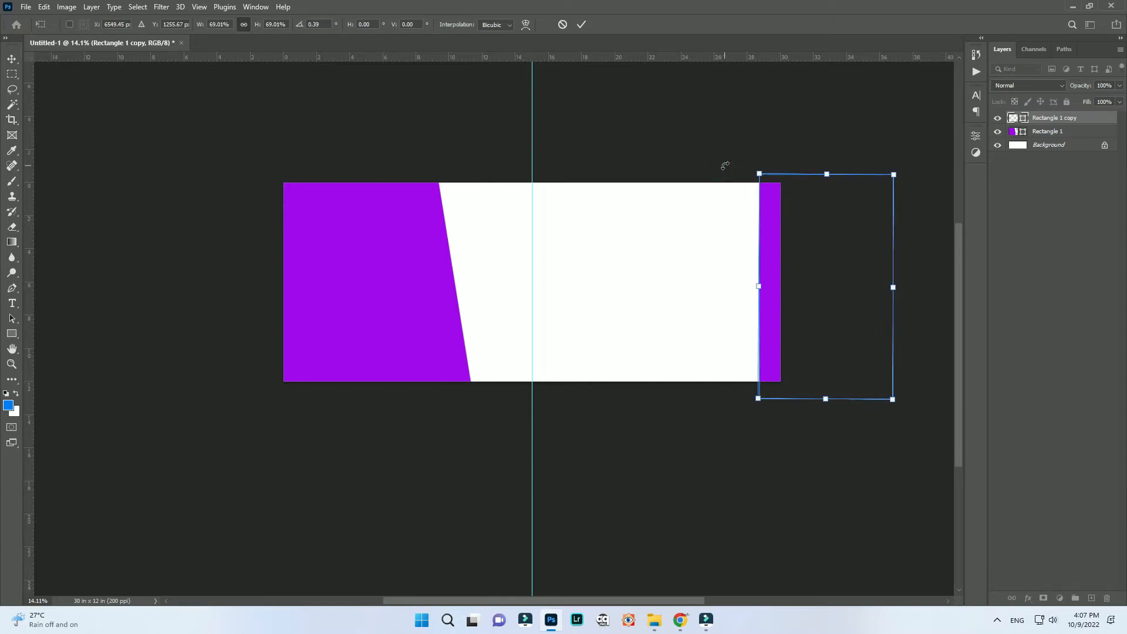
key("Right")
key("Right")
key("Right")
key("Right")
key("Right")
key("Right")
key("Right")
key("Right")
key("Right")
key("Right")
key("Right")
key("Return")
scroll(790, 214, "up", 2)
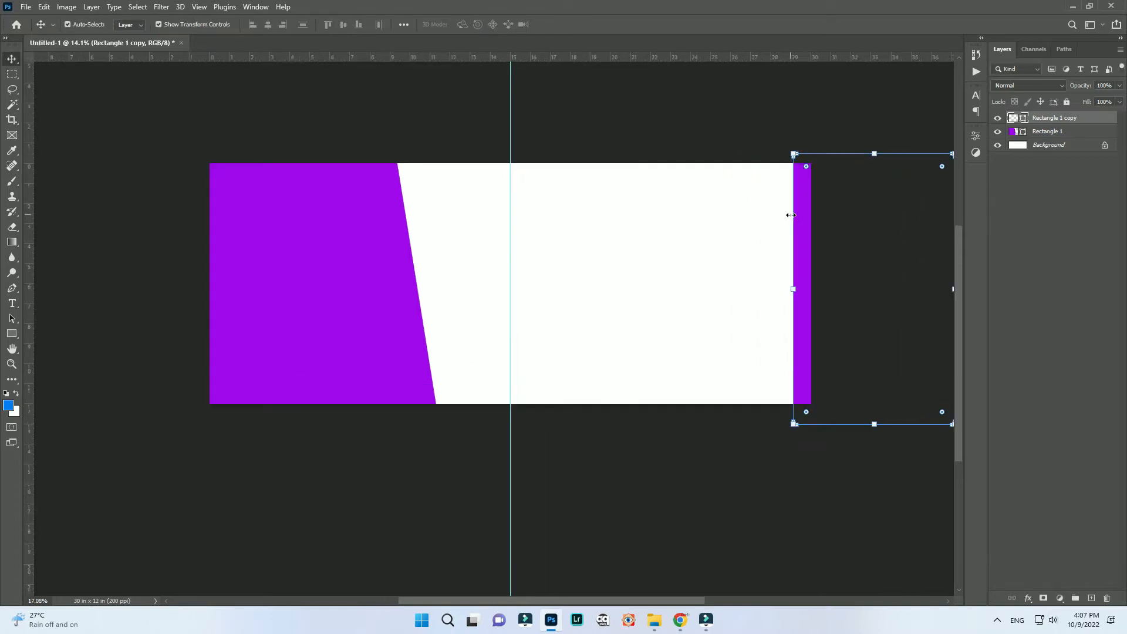
- Duplicate the right-edge band, shrink the copy's width to about 3.5%, and place it as a thin stripe just left of the band
left_click_drag(801, 227, 638, 220)
left_click_drag(630, 284, 787, 291)
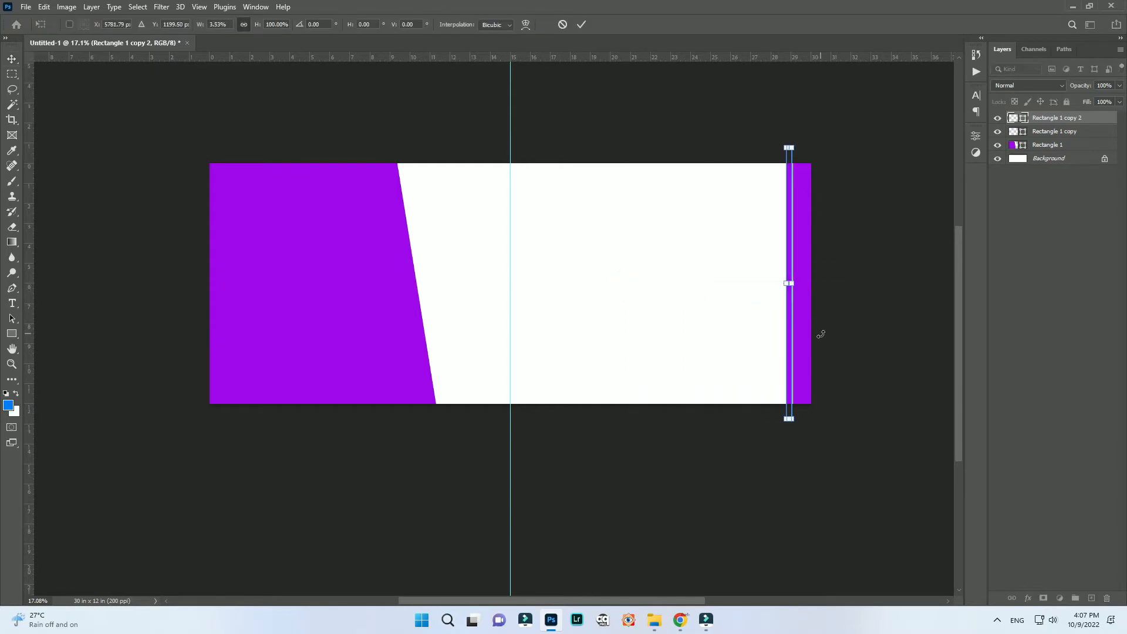
key("Return")
left_click(855, 355)
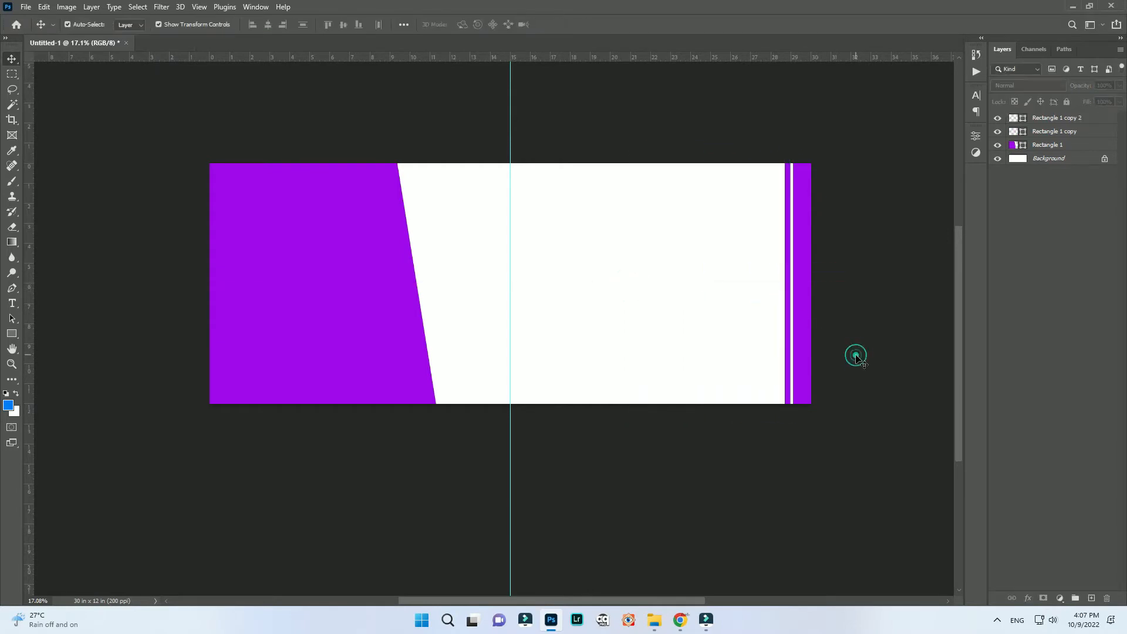
- Duplicate the right-edge band again, narrow the copy to about half its width, and place it left of the thin stripe
left_click(811, 305)
left_click_drag(797, 292, 700, 293)
key("ctrl+t")
key("Return")
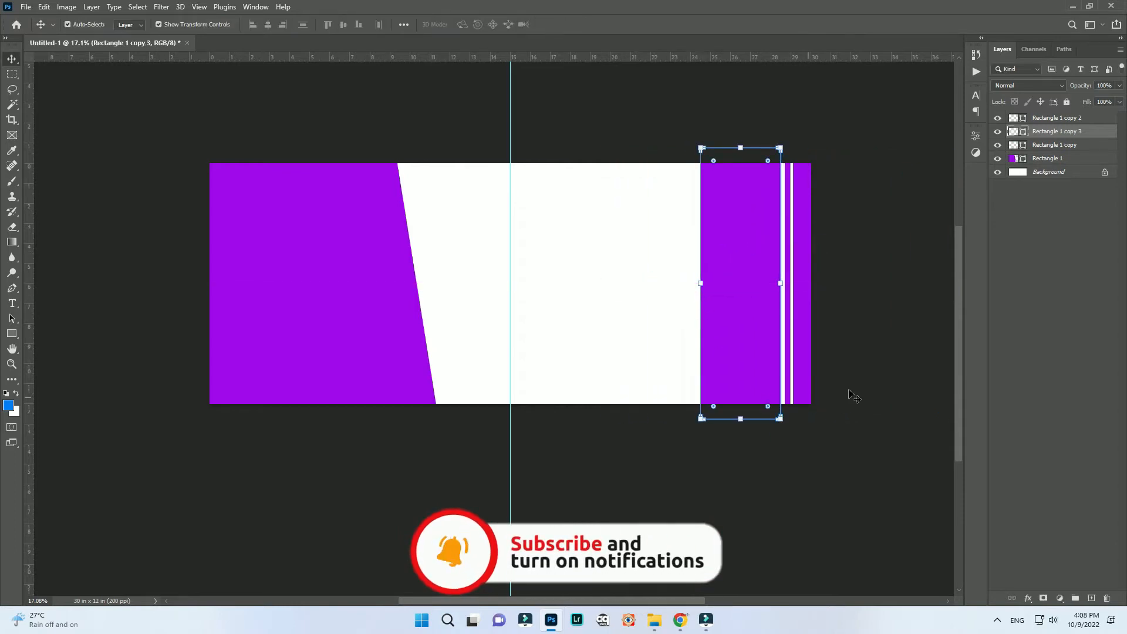
left_click(871, 366)
- Duplicate the thin purple stripe, rotate the copy about -9.6°, and place it just outside the large left shape's slanted edge
scroll(594, 342, "up", 1)
left_click(287, 244)
scroll(366, 298, "down", 1)
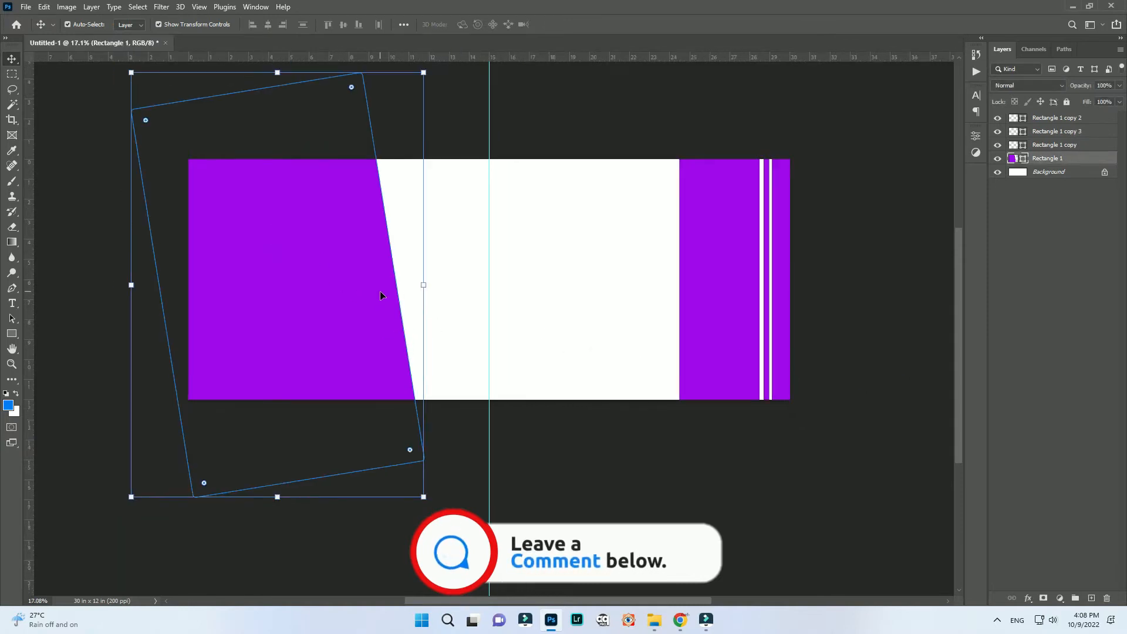
left_click(767, 271)
left_click_drag(767, 271, 421, 275)
key("ctrl+t")
left_click_drag(391, 134, 383, 136)
left_click_drag(408, 199, 391, 203)
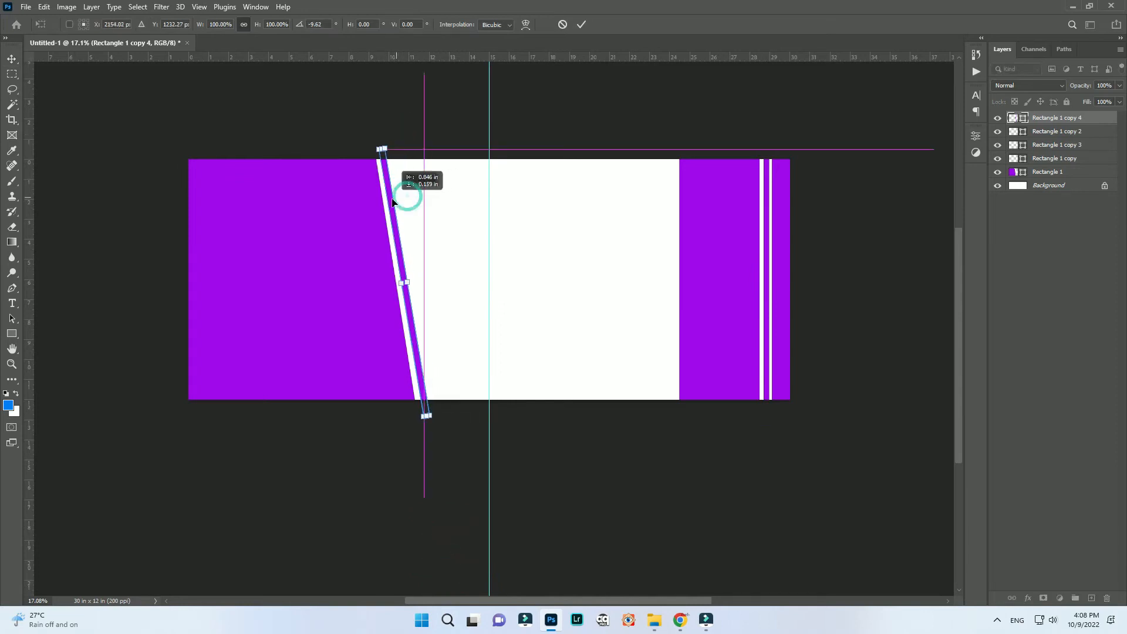
key("Return")
left_click(466, 136)
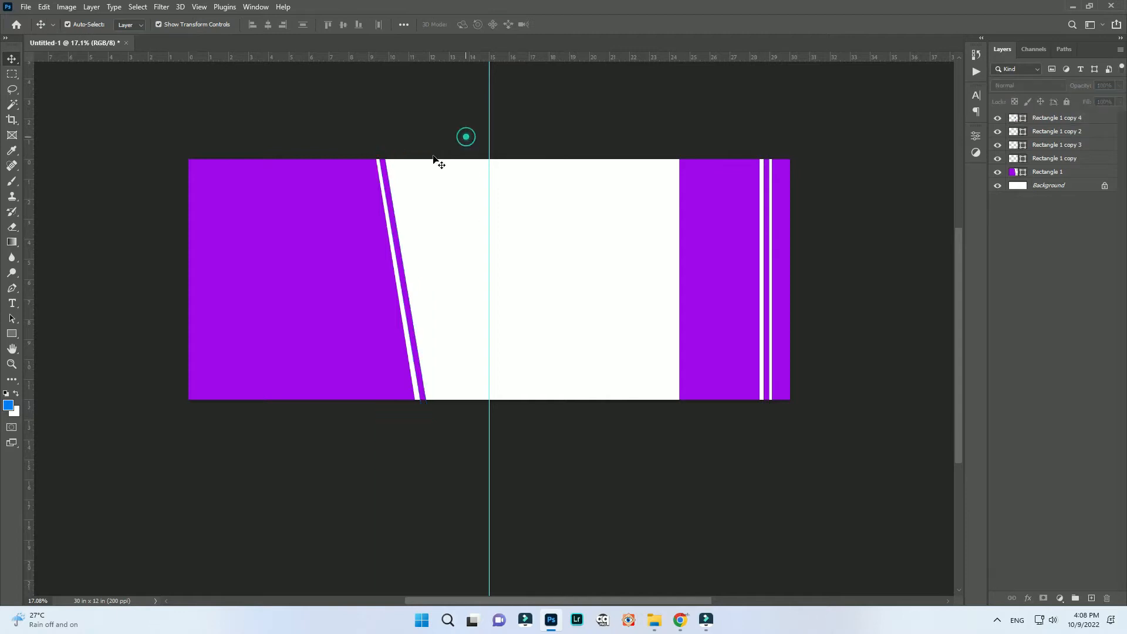
left_click(351, 285)
scroll(425, 285, "down", 2)
left_click(516, 287)
scroll(567, 295, "up", 1)
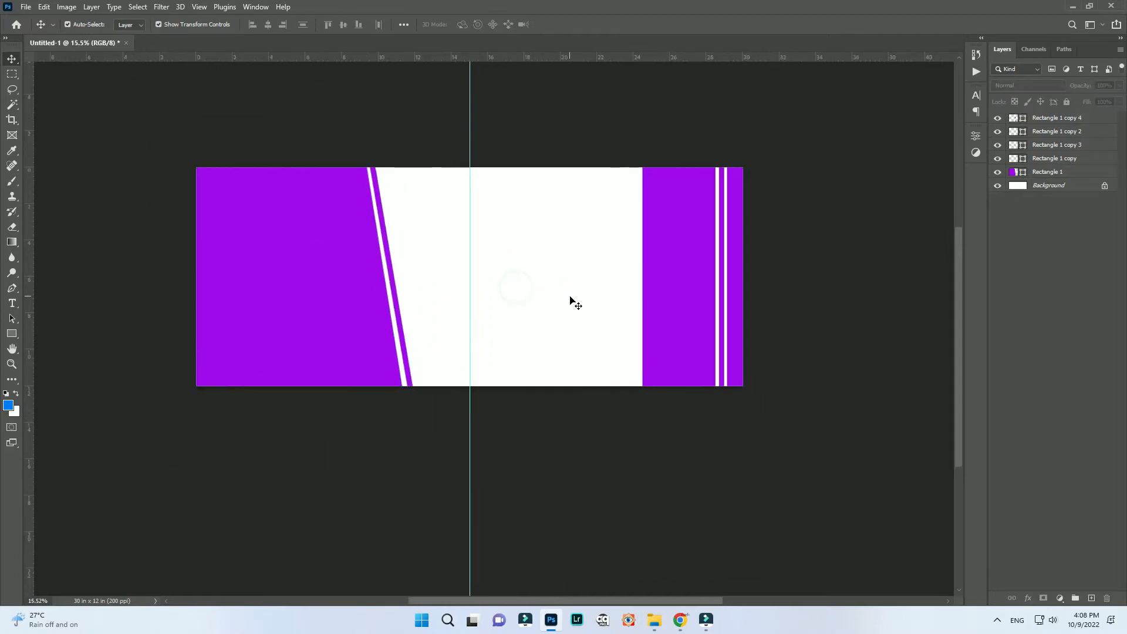
- Place the photo PAP_0083 from File Explorer into the document and send its layer behind all the purple shapes
left_click(657, 620)
left_click_drag(432, 292, 413, 221)
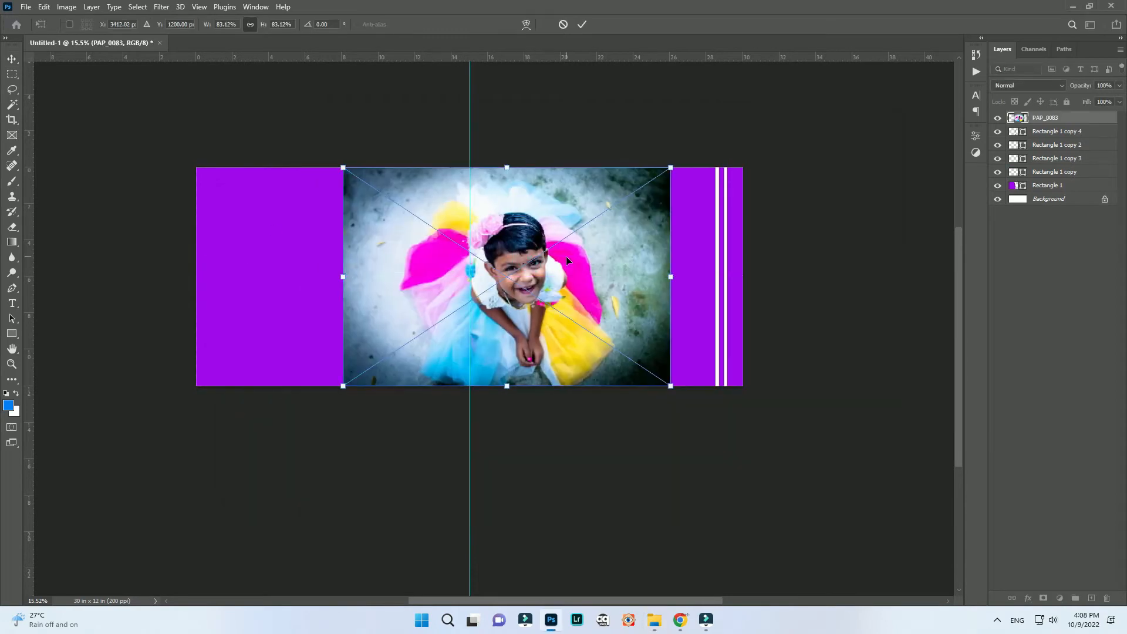
key("Return")
key("ctrl+shift+bracketleft")
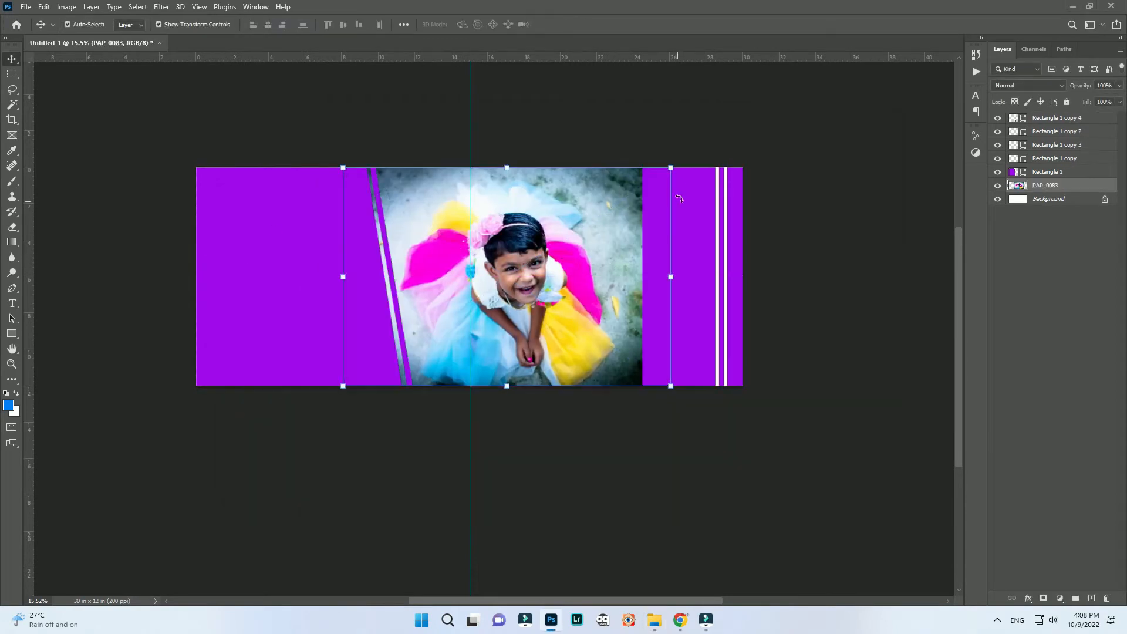
- Enlarge and reposition the PAP_0083 photo so that it fills the area between the purple shapes
left_click(671, 168)
left_click_drag(670, 168, 733, 159)
left_click_drag(558, 257, 593, 240)
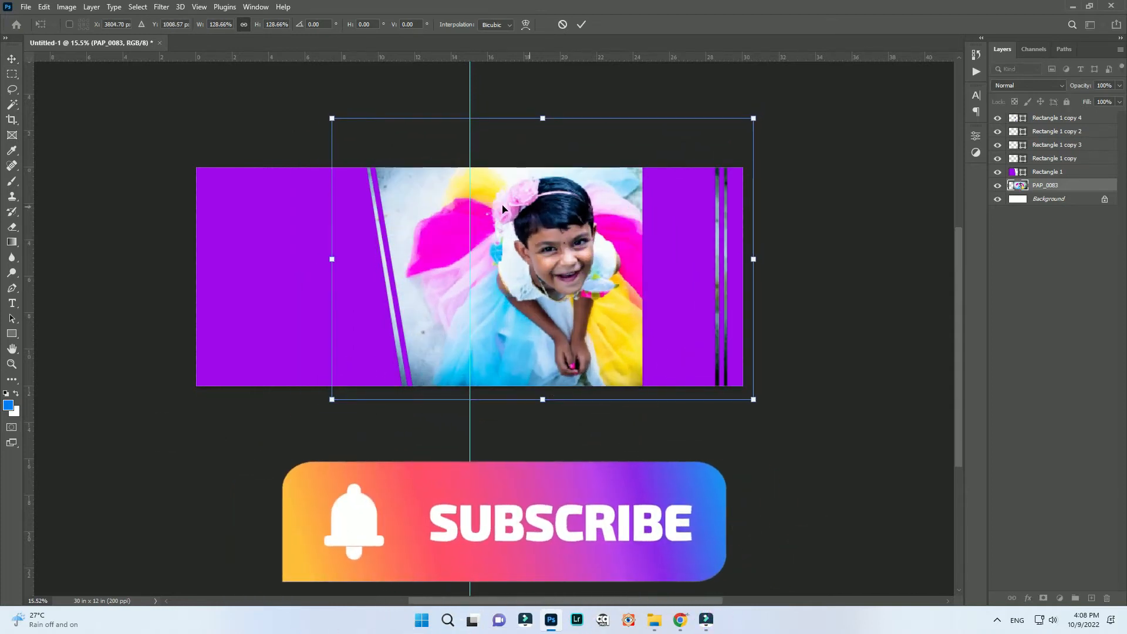
left_click_drag(332, 118, 342, 125)
key("Return")
left_click(818, 390)
scroll(514, 286, "up", 1)
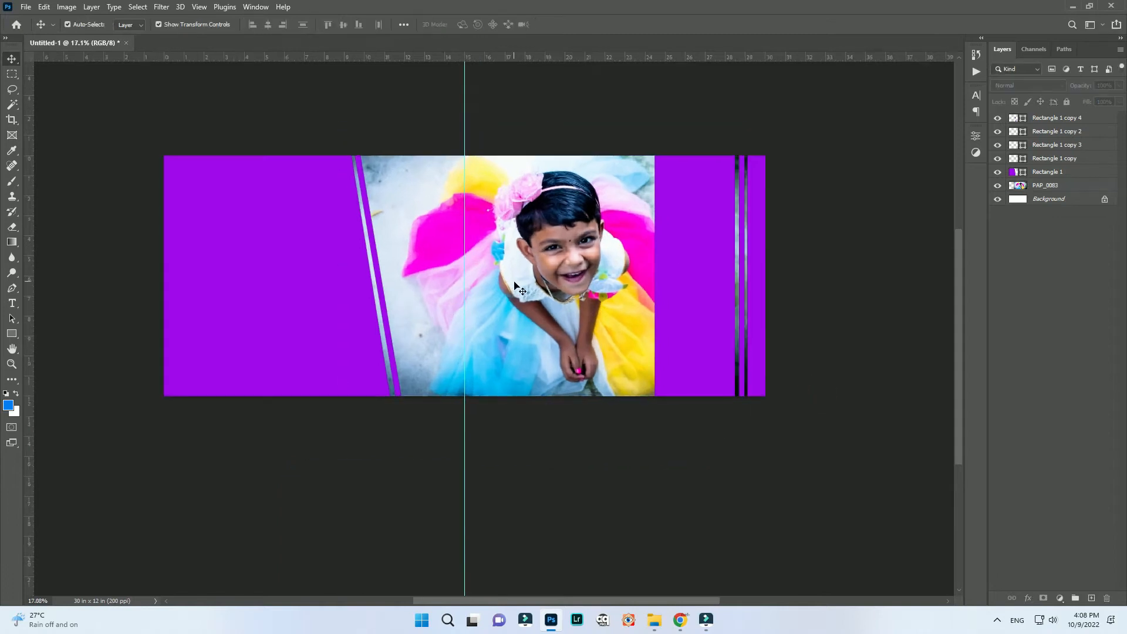
- Place the photo PAP_0152 from File Explorer above the large left purple shape and clip it to that shape
left_click(340, 252)
left_click(653, 620)
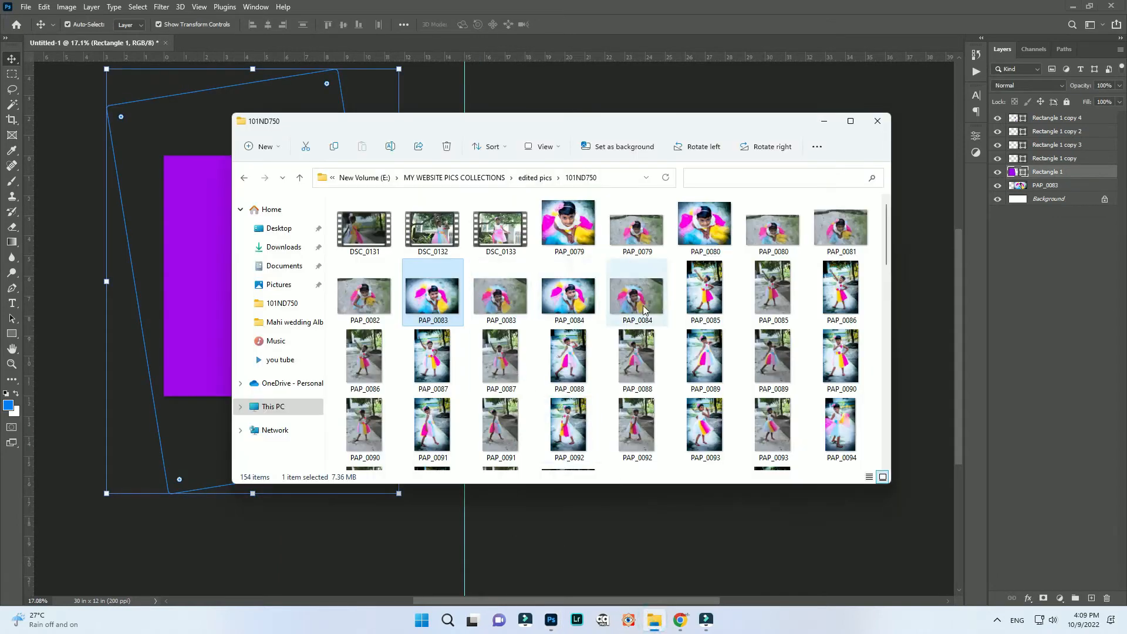
scroll(622, 329, "down", 15)
scroll(675, 329, "down", 1)
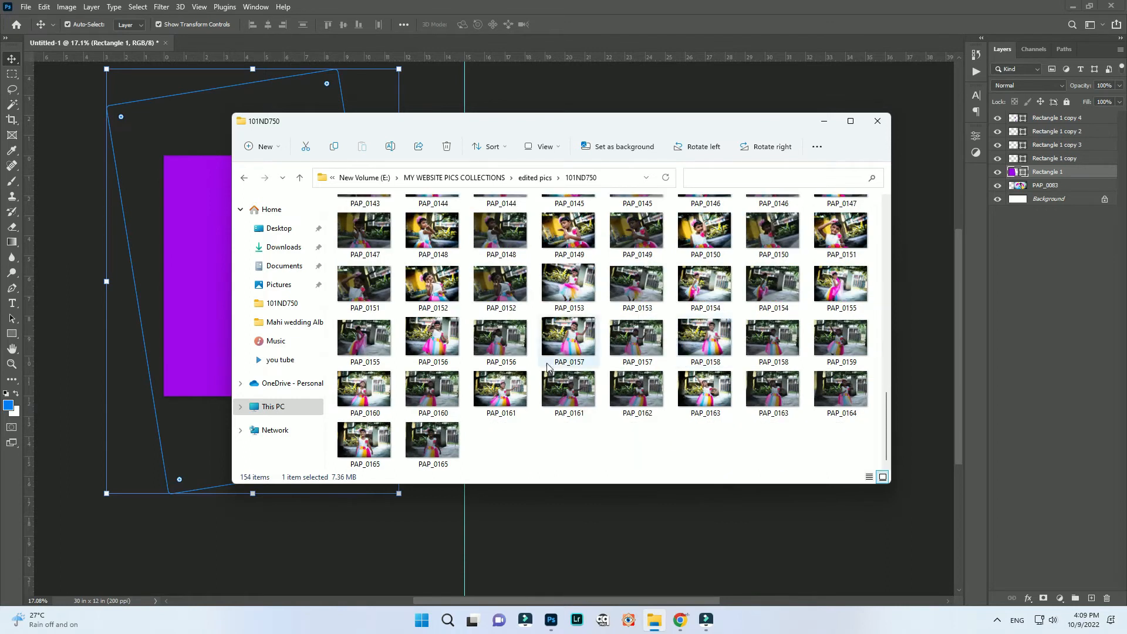
left_click_drag(432, 286, 237, 257)
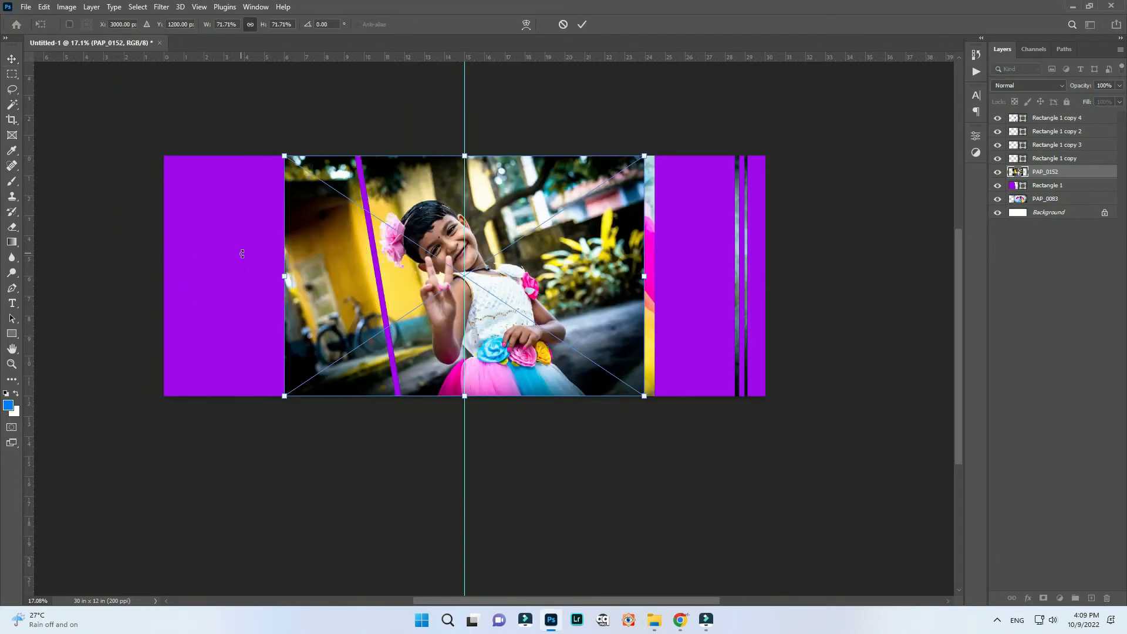
left_click(1064, 176, "alt")
- Enlarge the PAP_0152 photo, move it over the left purple shape, and set its blend mode to Overlay
left_click_drag(284, 156, 247, 131)
left_click_drag(301, 182, 142, 192)
key("Return")
left_click(1038, 89)
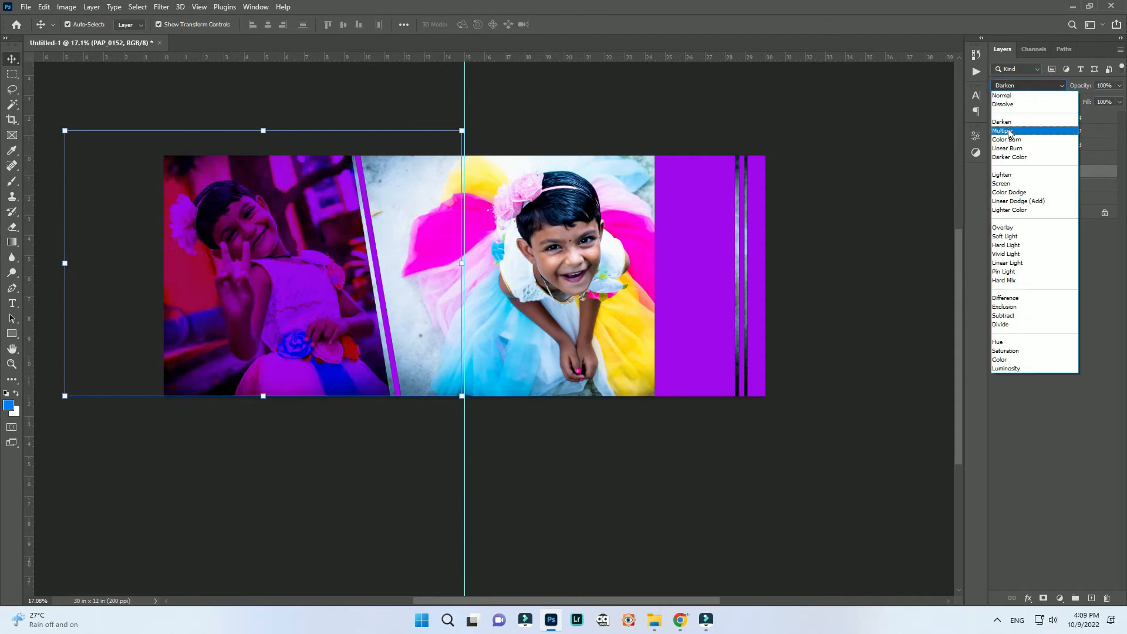
left_click(1011, 229)
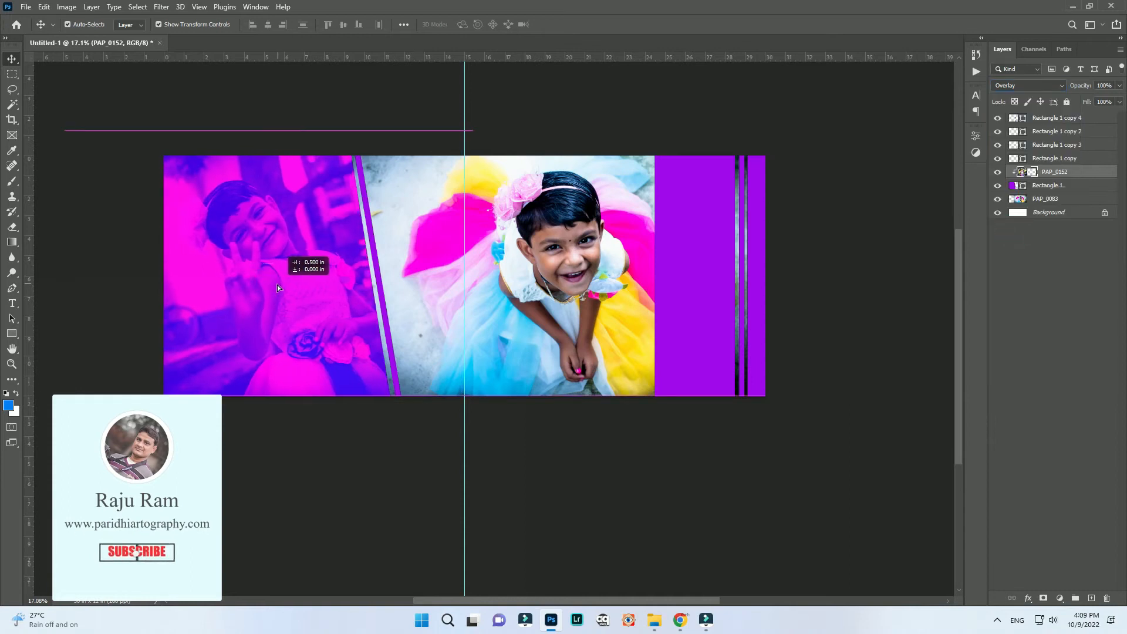
- Place the photo PAP_0153 from File Explorer into the document, directly above the wide vertical purple rectangle's layer
left_click(696, 290)
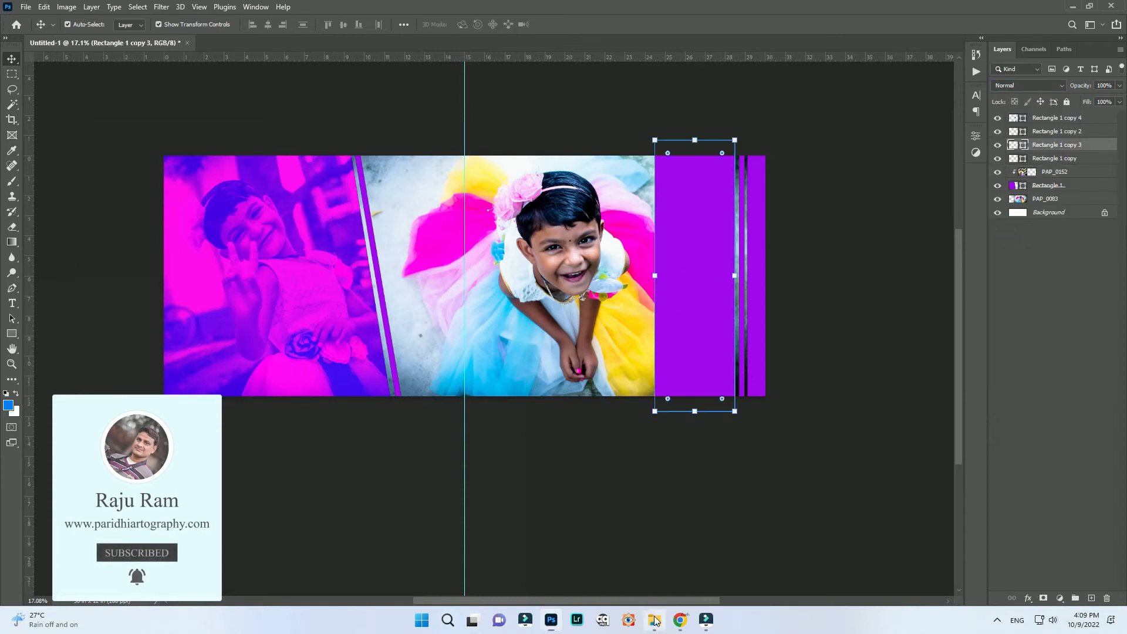
left_click(656, 621)
left_click_drag(568, 284, 775, 234)
key("Return")
- Clip the PAP_0153 photo to the wide vertical purple rectangle and enlarge it so that it fills the shape
left_click_drag(530, 245, 734, 271)
left_click(1053, 151, "alt")
left_click_drag(828, 155, 846, 142)
key("Return")
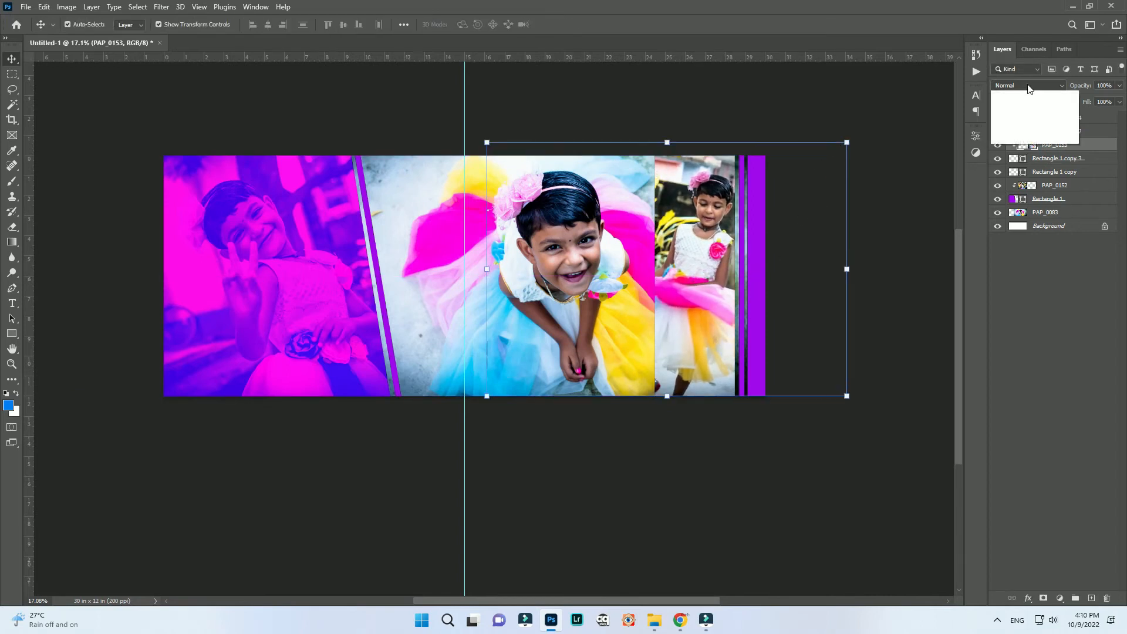
- Change the PAP_0153 photo's blend mode so that it takes on the rectangle's purple tint, and nudge it slightly left
left_click(1028, 88)
left_click(1010, 185)
key("shift+Left")
key("shift+Left")
key("shift+Left")
left_click(657, 466)
scroll(657, 468, "up", 1)
scroll(485, 326, "down", 1)
- Add a hide-all mask to PAP_0083 and reveal the girl with a 2000 px white brush, leaving the photo's edges faded
left_click(556, 238)
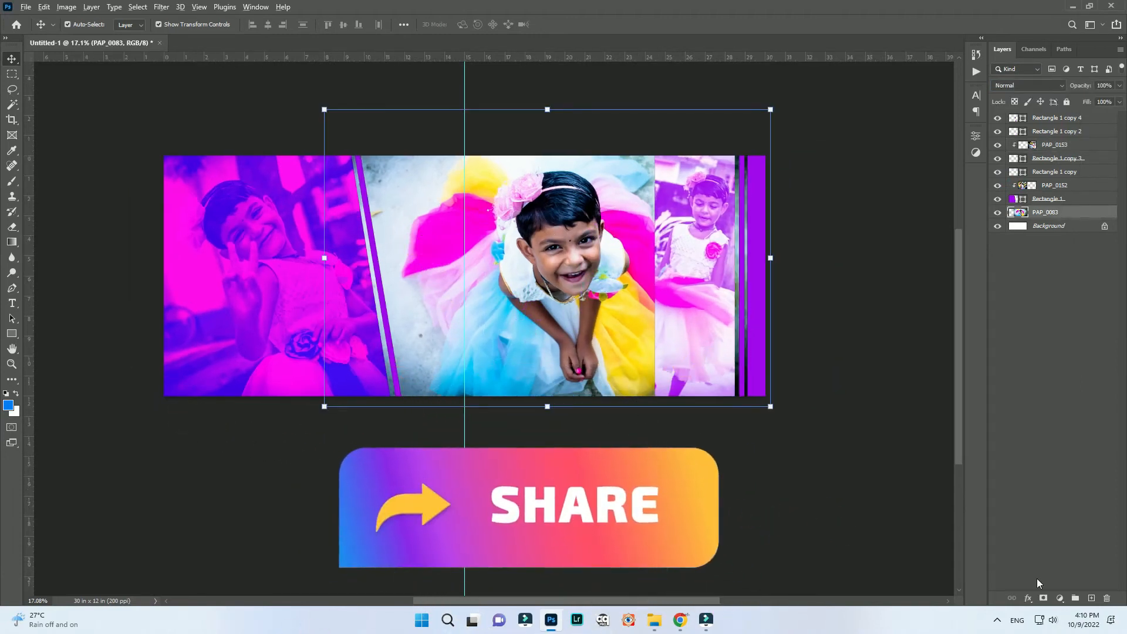
left_click(1043, 598, "alt")
key("b")
key("d")
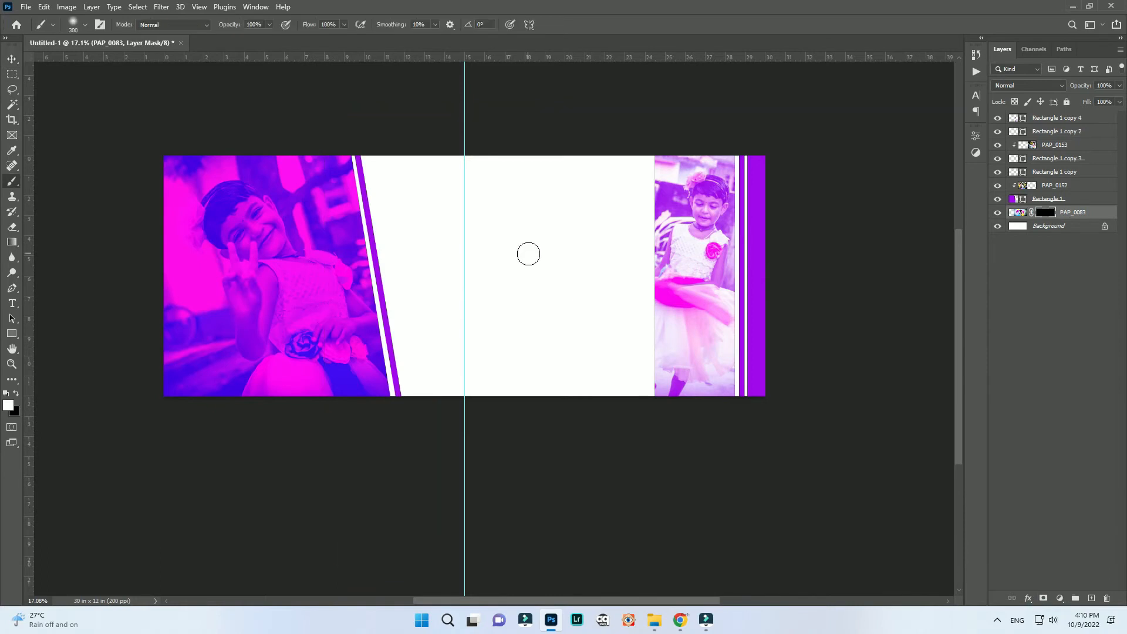
key("bracketright")
mouse_move(536, 234)
left_mouse_down()
mouse_move(576, 260)
mouse_move(550, 290)
mouse_move(481, 285)
mouse_move(436, 208)
mouse_move(440, 250)
mouse_move(575, 327)
mouse_move(587, 235)
mouse_move(578, 258)
mouse_move(472, 293)
mouse_move(562, 247)
left_mouse_up()
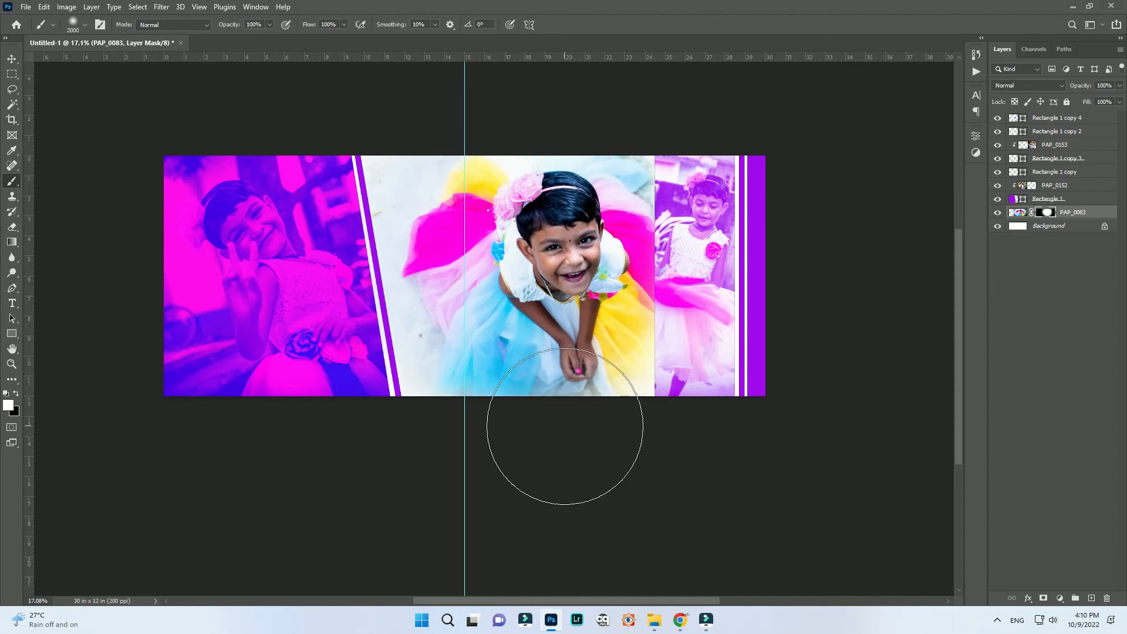
key("v")
left_click(567, 475)
- Add the text "Enjoyment" near the lower edge of the central photo, beside the slanted purple strip
scroll(604, 471, "up", 1)
scroll(605, 472, "up", 1)
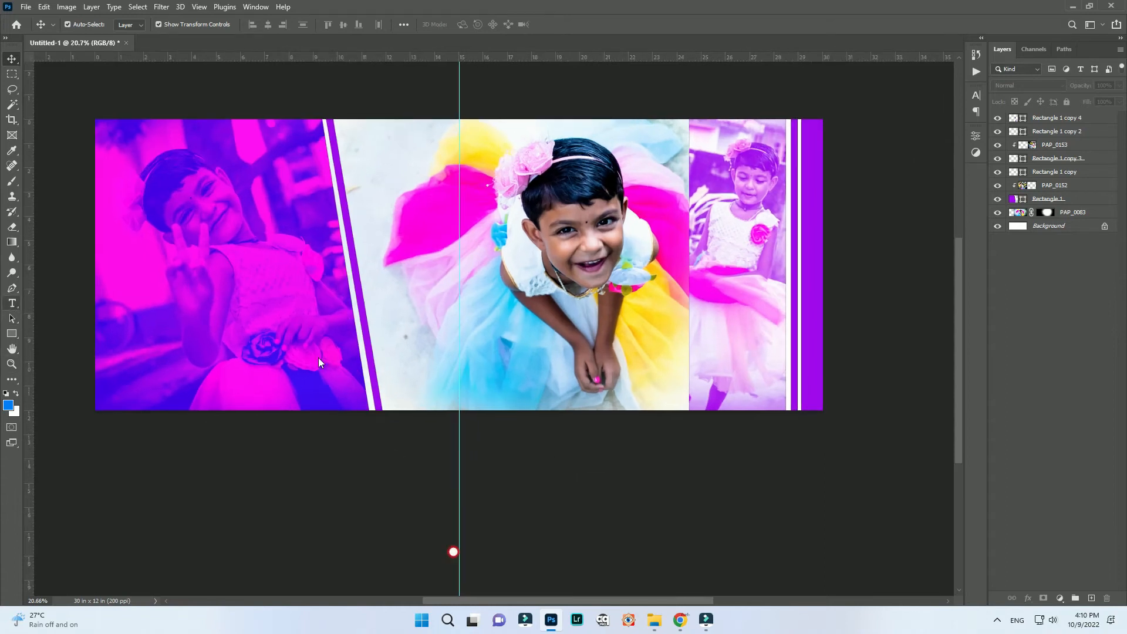
left_click(51, 305)
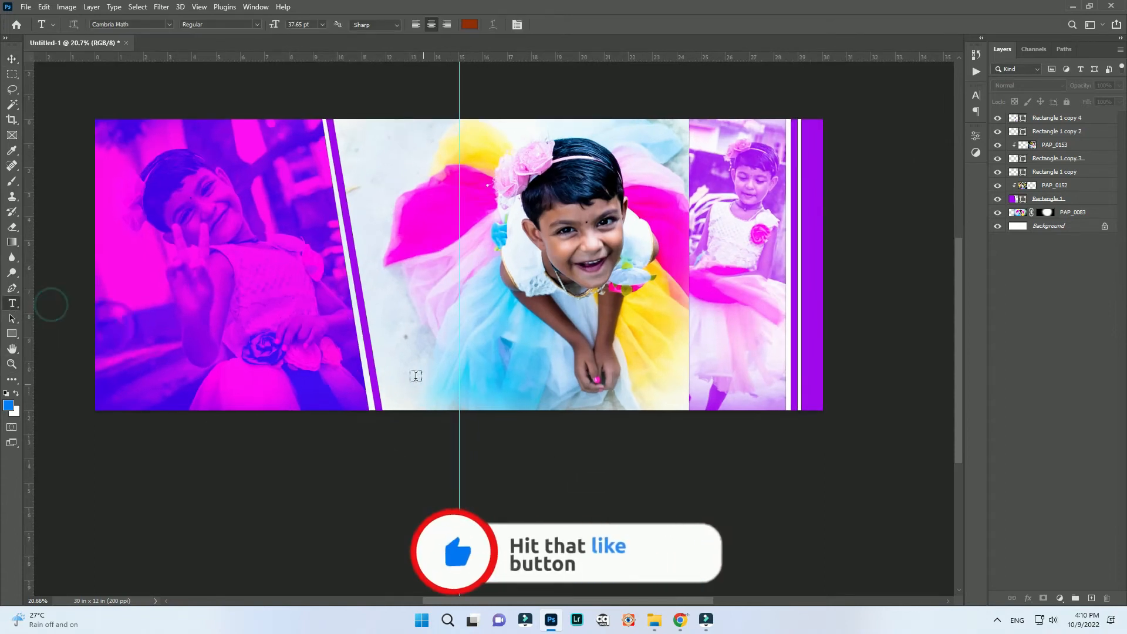
left_click(415, 375)
scroll(434, 396, "up", 1)
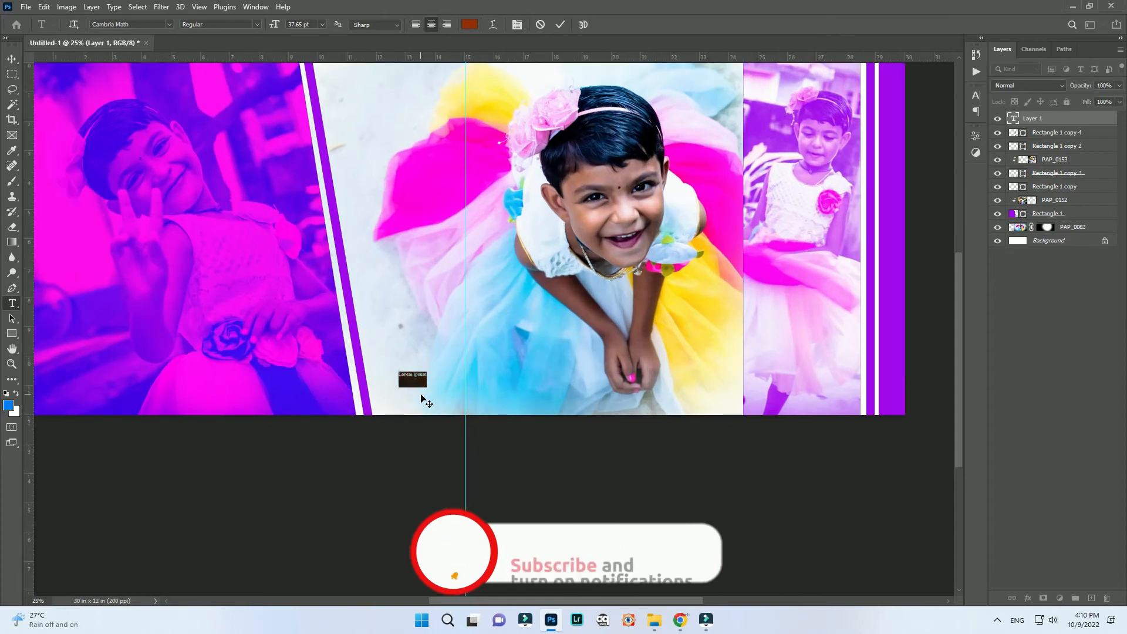
type("Enjoy")
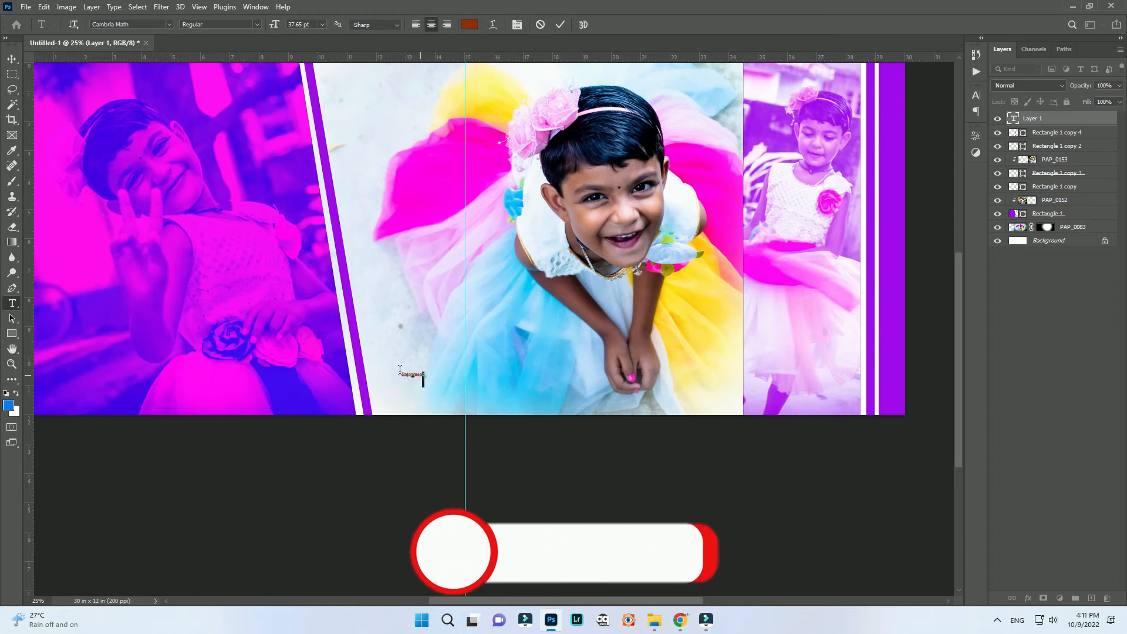
key("ctrl+Return")
- Enlarge the Enjoyment text to about 556% and place it beside the lower end of the slanted purple strip
key("ctrl+t")
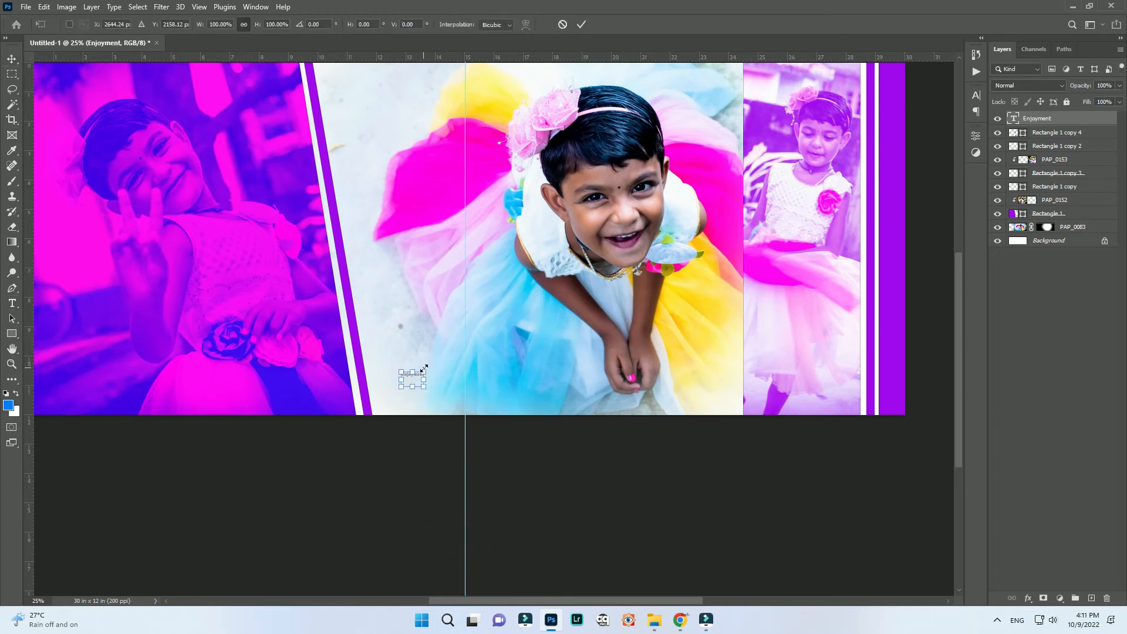
left_click_drag(490, 359, 587, 358)
left_click_drag(495, 319, 477, 360)
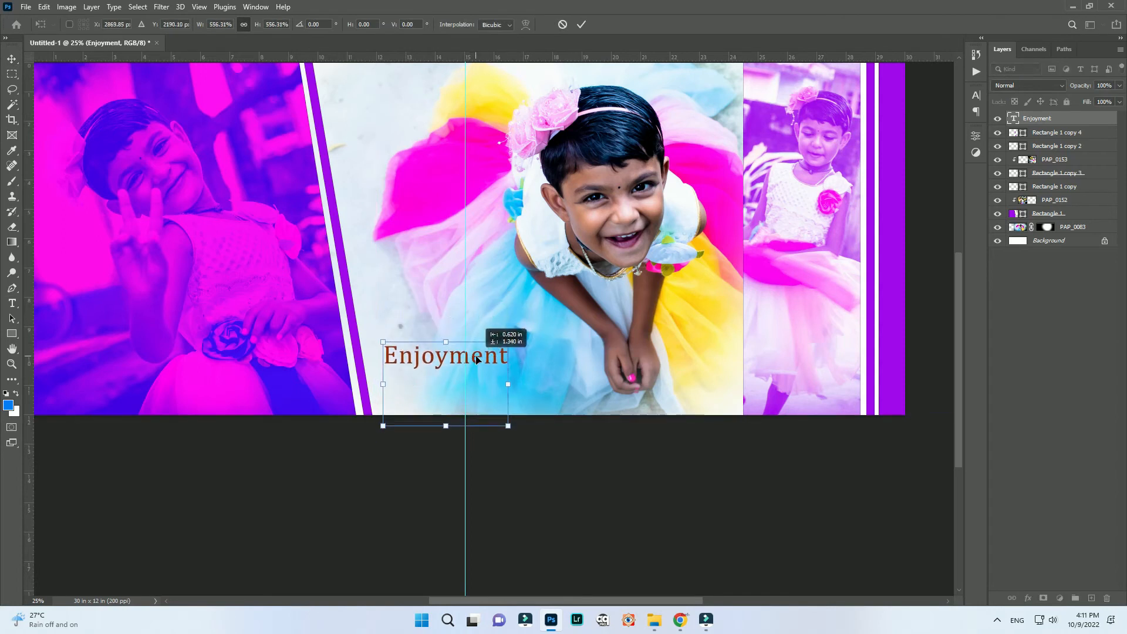
key("Return")
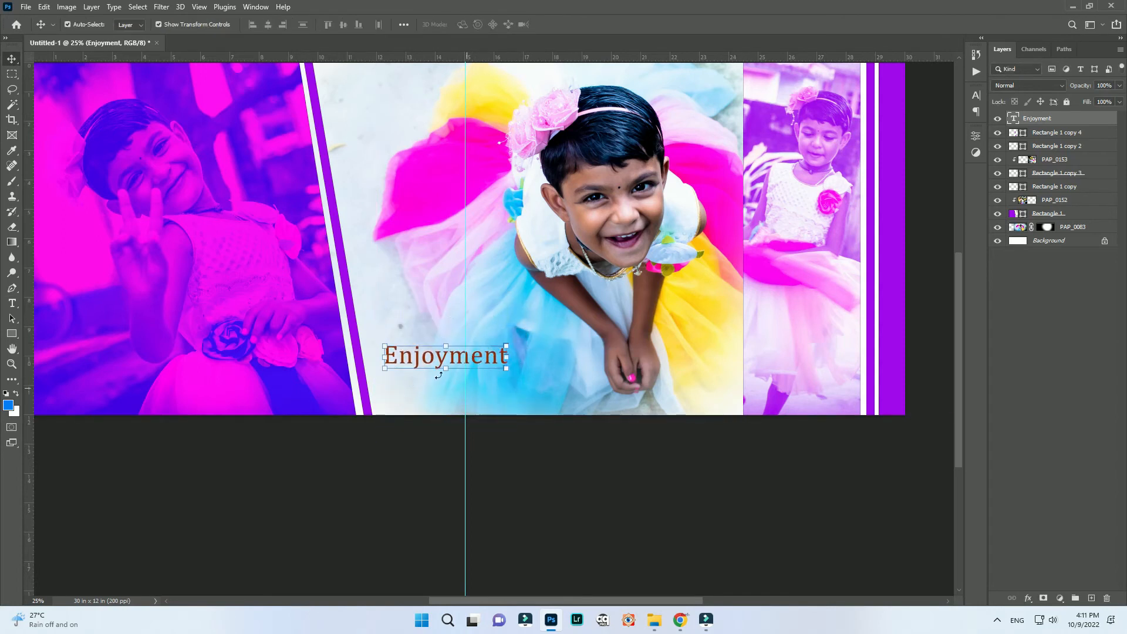
- Recolor the Enjoyment text to the purple a008f7 sampled from the slanted strip
double_click(1013, 118)
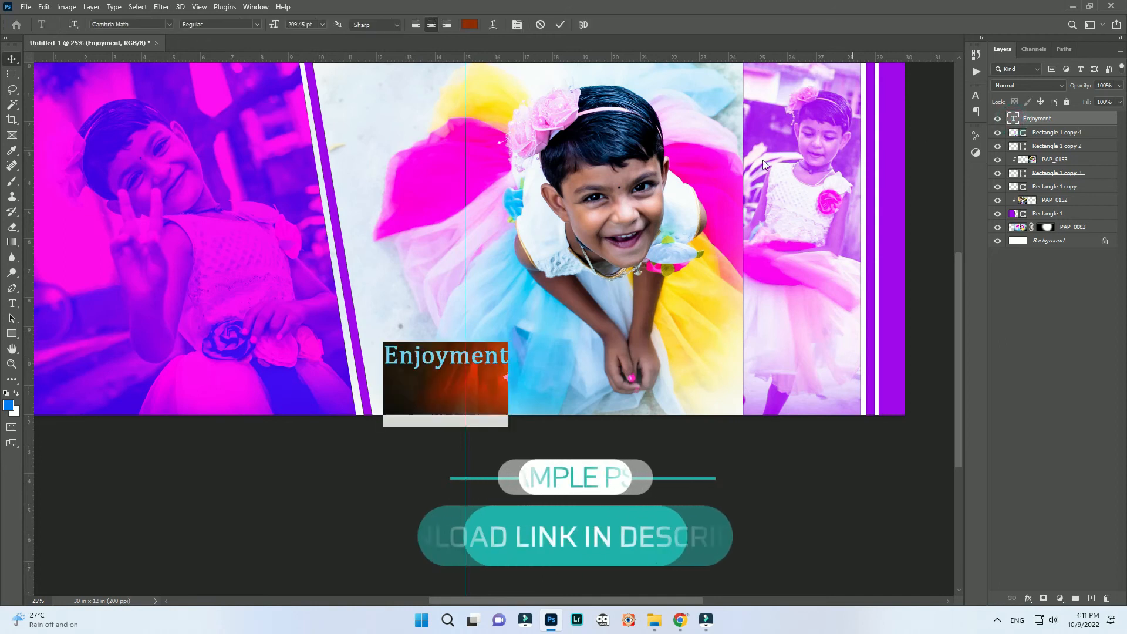
left_click(469, 24)
left_click(315, 109)
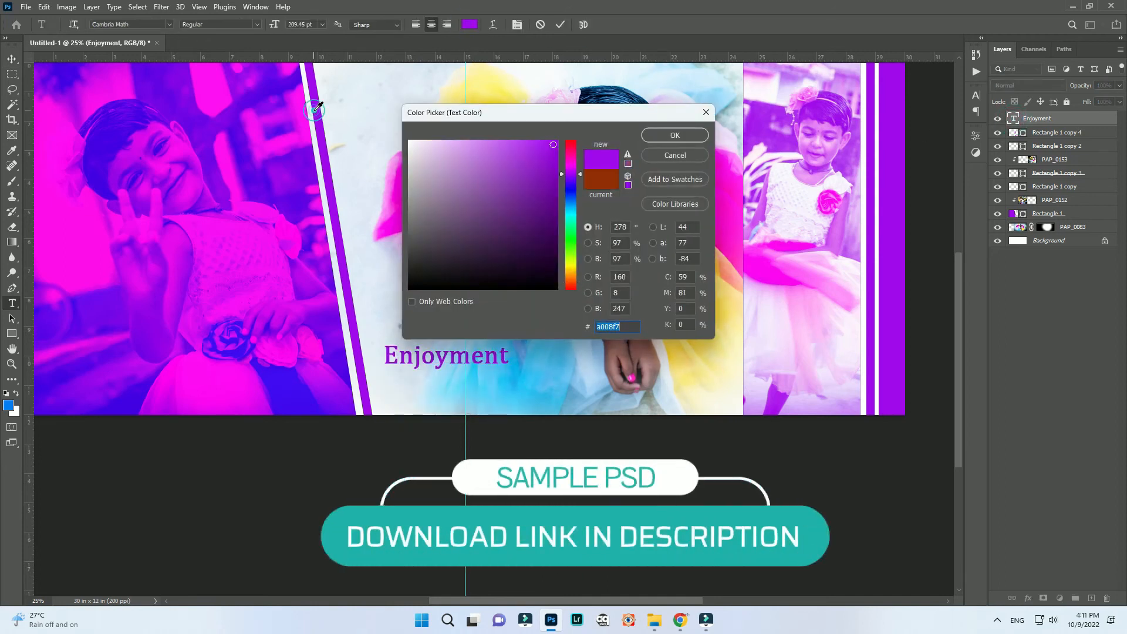
left_click(683, 140)
key("ctrl+Return")
- Duplicate the Enjoyment text directly below the original and change the copy's wording to "TIME"
left_click_drag(367, 368, 368, 390)
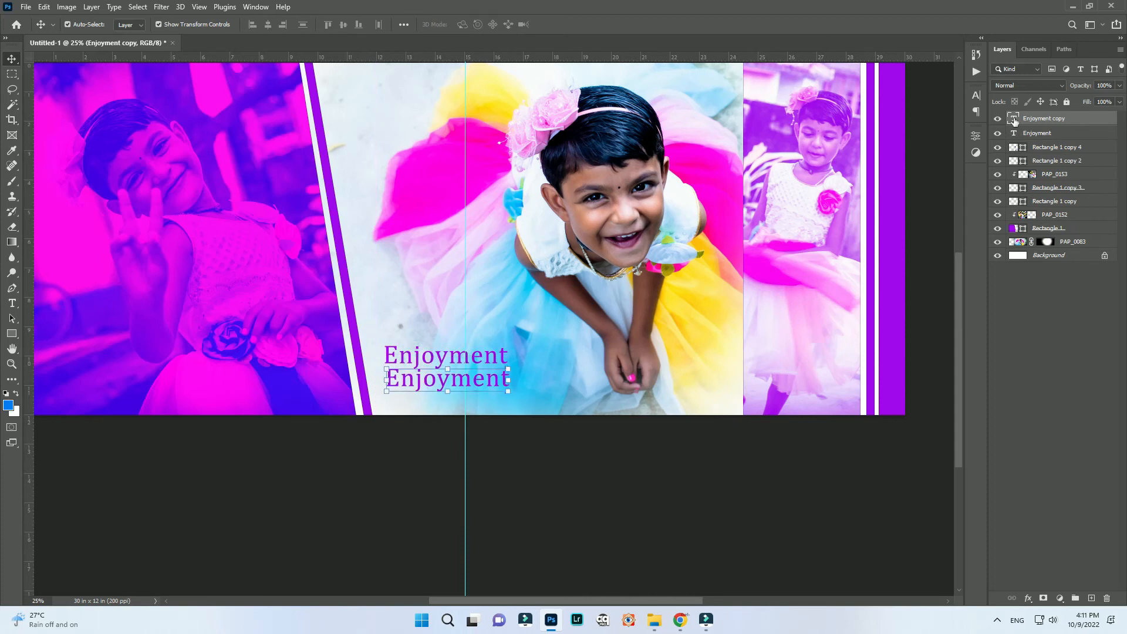
double_click(1013, 119)
type("TIME")
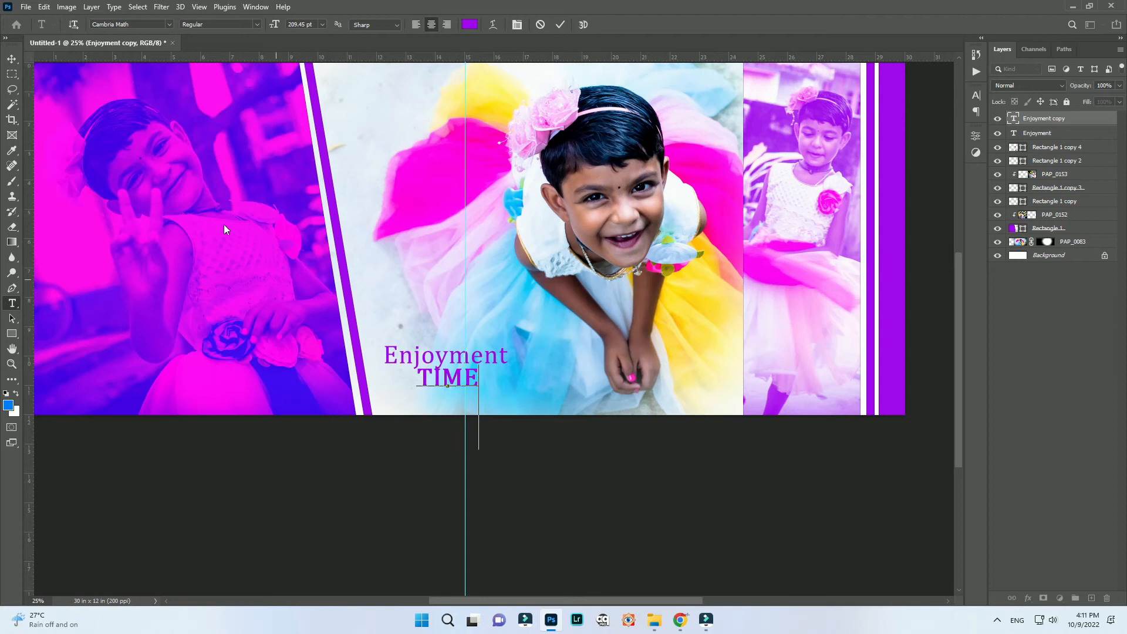
left_click(13, 59)
- Enlarge the TIME text to match the width of the Enjoyment text and position it directly beneath that word
left_click(476, 370)
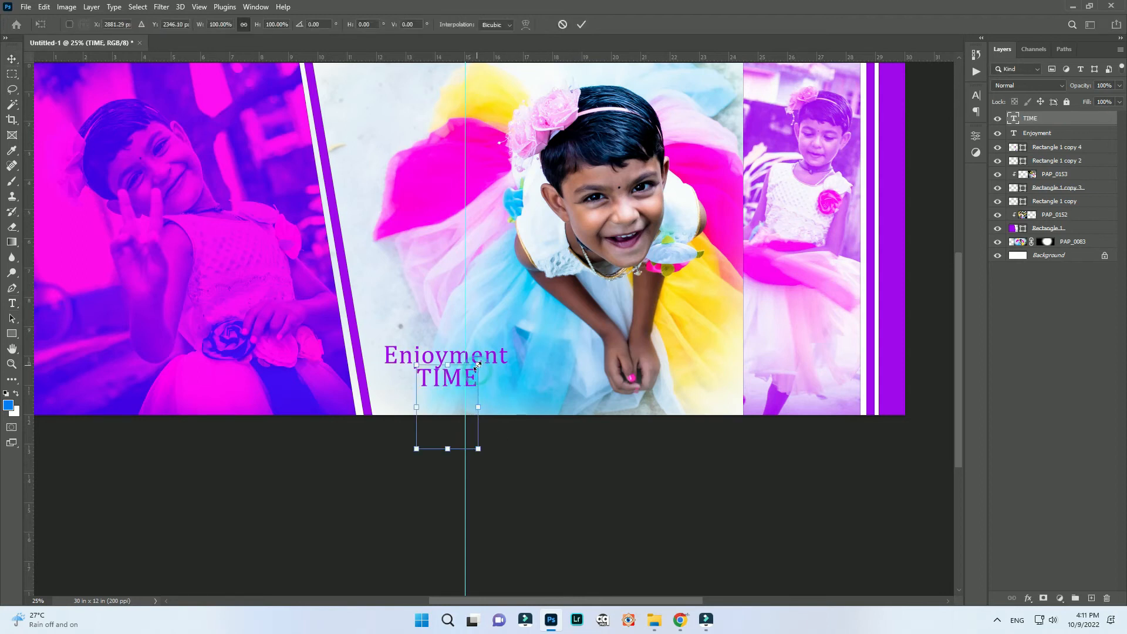
left_click_drag(490, 364, 541, 351)
left_click_drag(444, 334, 456, 388)
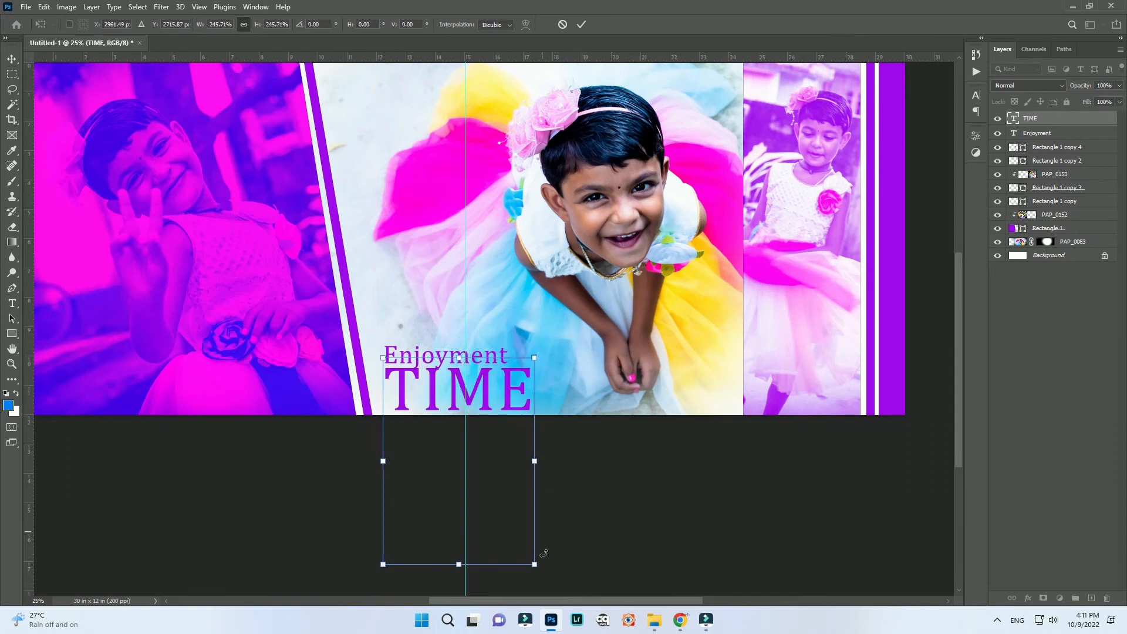
left_click_drag(528, 564, 490, 552)
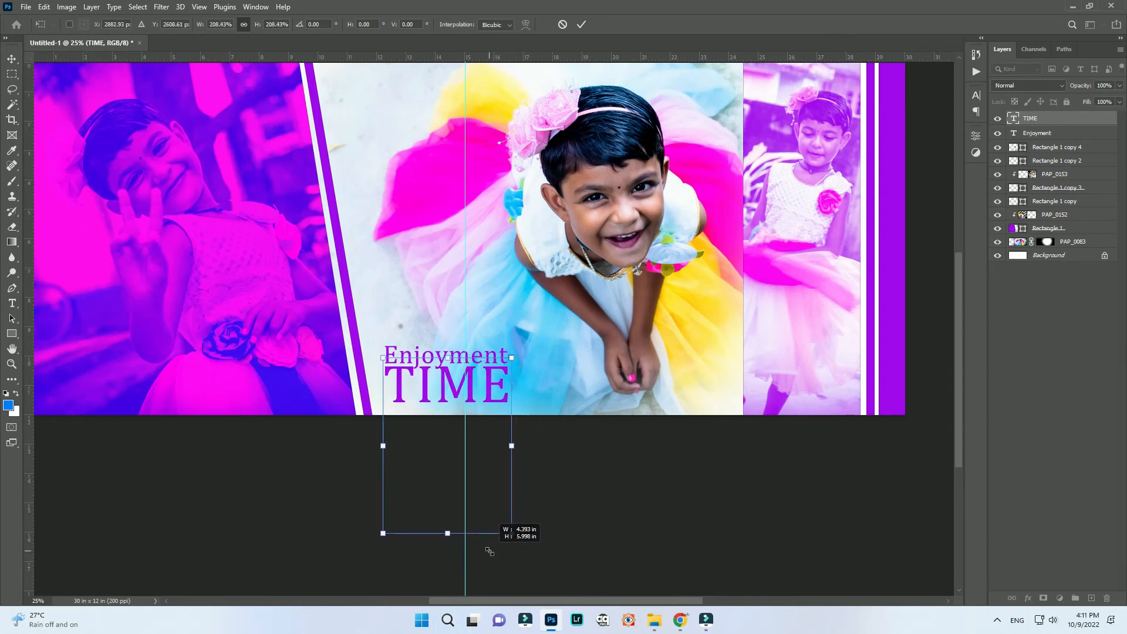
key("Return")
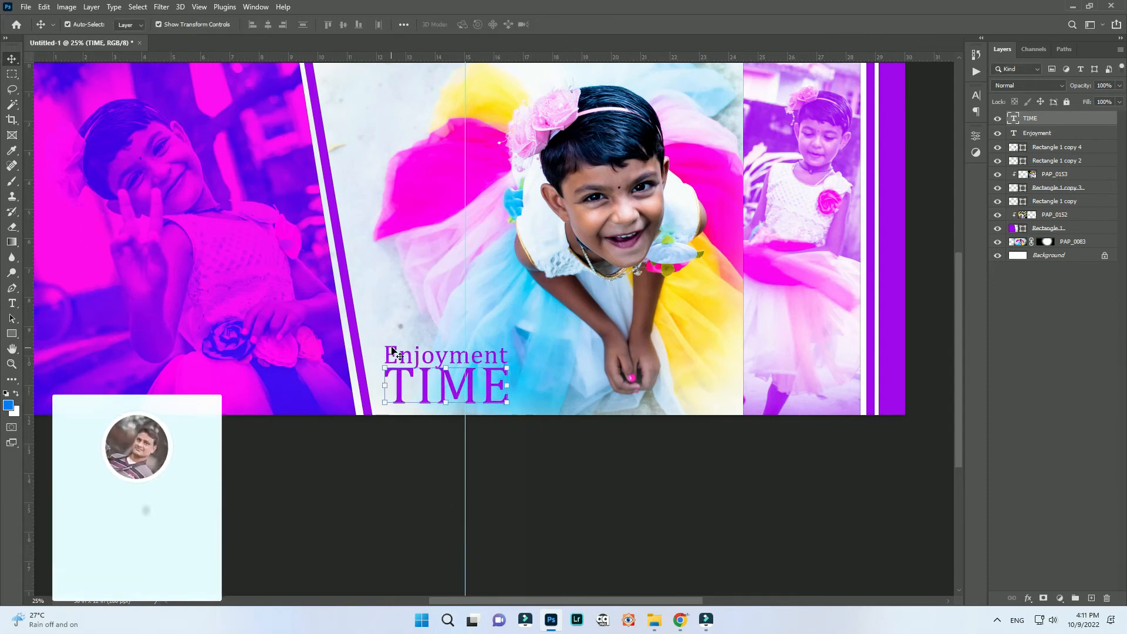
- Move both text lines slightly up together, and nudge TIME down to widen the gap below Enjoyment
left_click(389, 350, "shift")
mouse_move(390, 350)
left_mouse_down()
mouse_move(392, 322)
mouse_move(386, 334)
left_mouse_up()
left_click(444, 358)
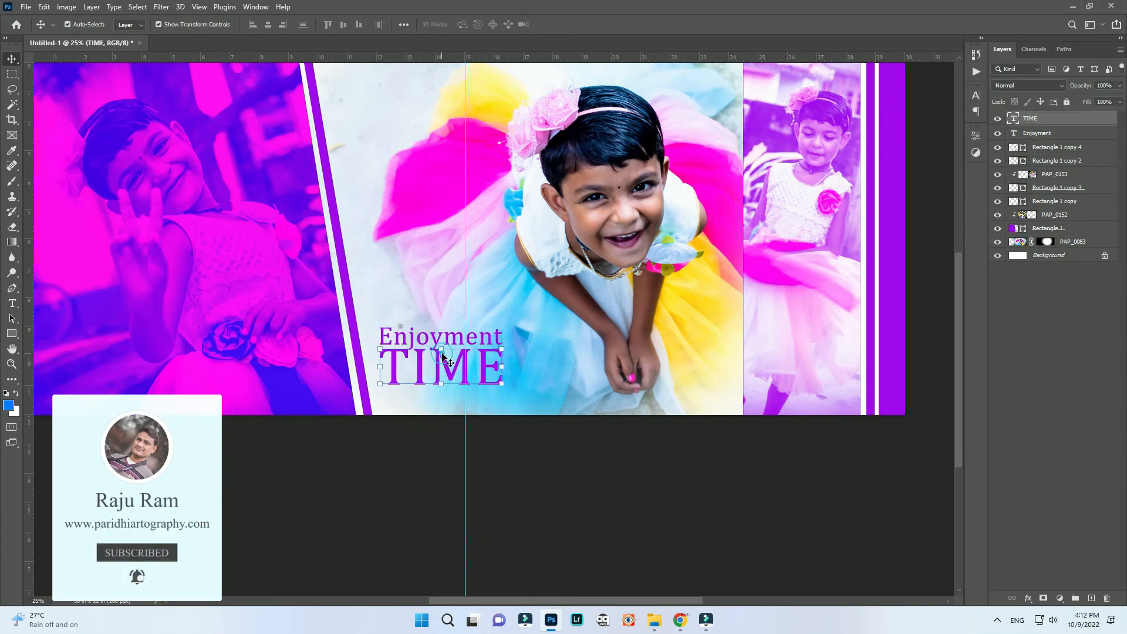
key("shift+Down")
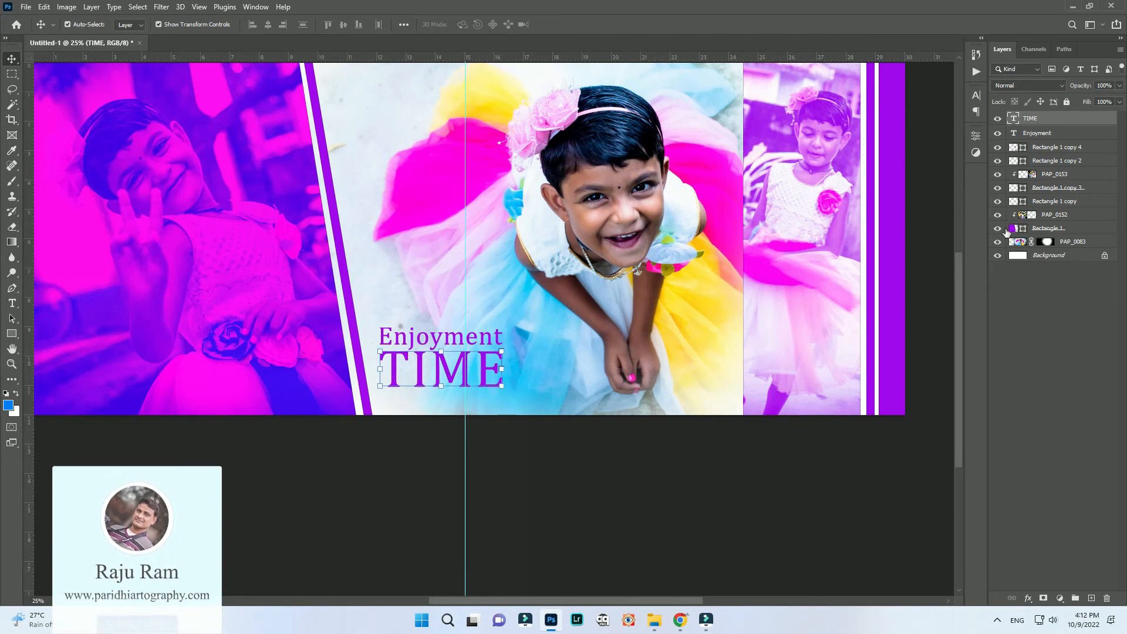
- Recolor the TIME text to the dark purple 2c0145
double_click(1013, 118)
left_click(468, 24)
left_click(555, 249)
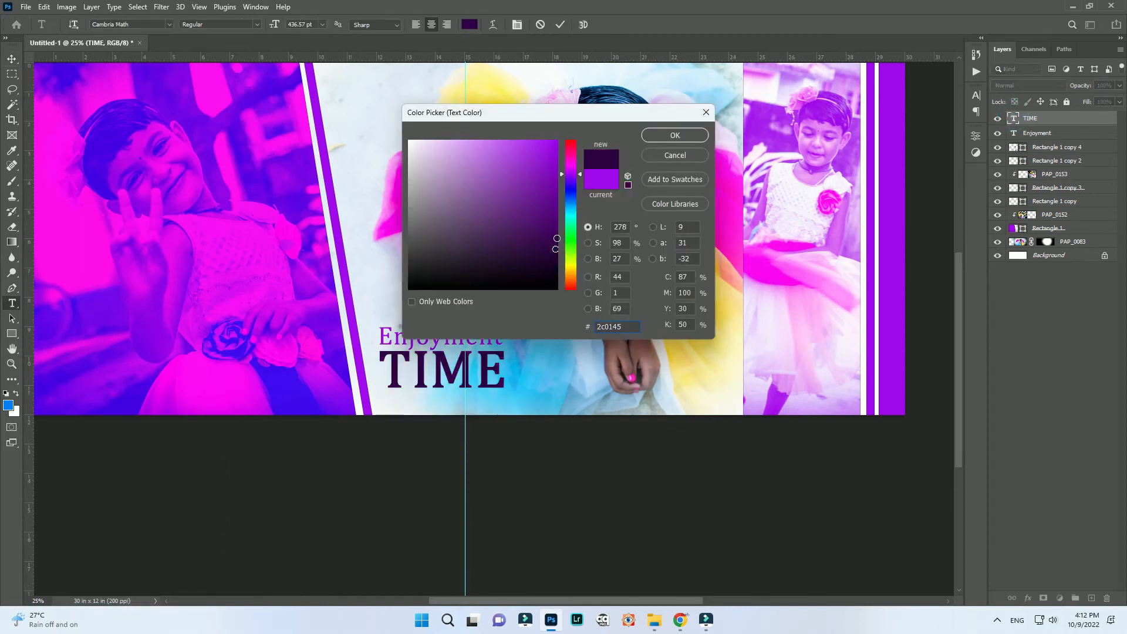
left_click(675, 135)
left_click(12, 59)
- Duplicate the thin vertical purple strip near the spread's right edge and move the copy over to the Enjoyment TIME text
scroll(301, 332, "down", 5)
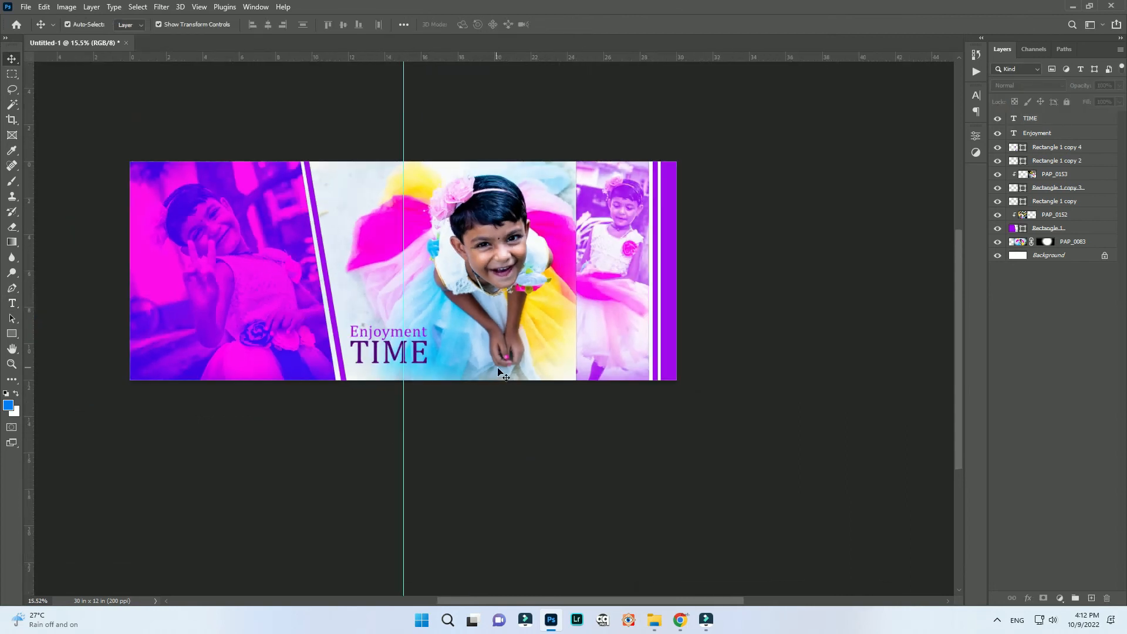
scroll(498, 370, "up", 2)
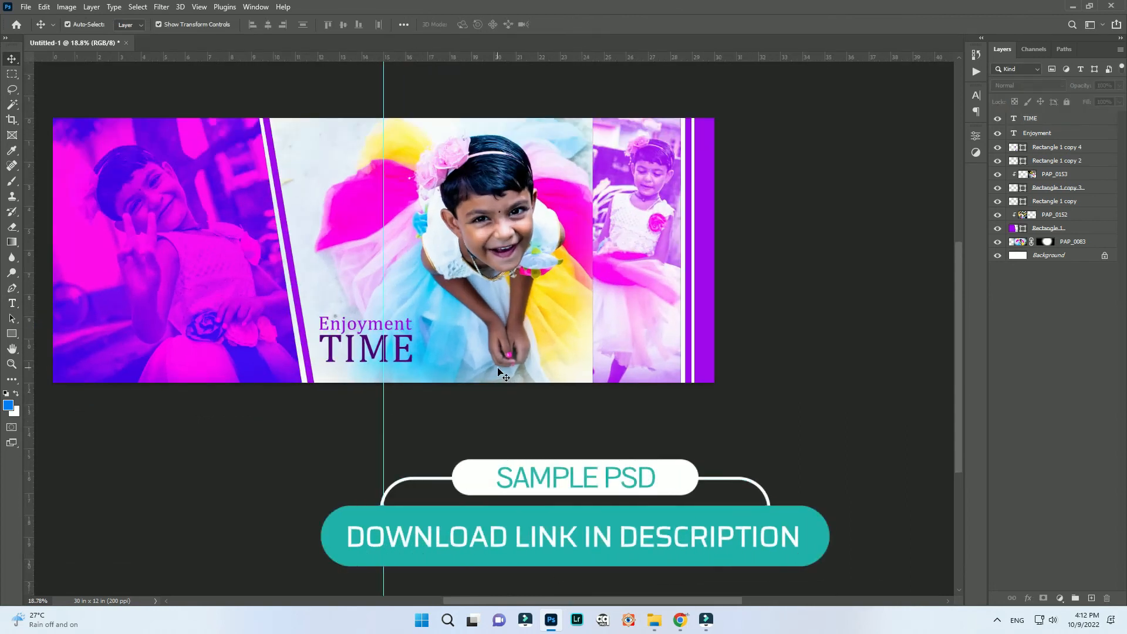
left_click_drag(690, 352, 349, 262)
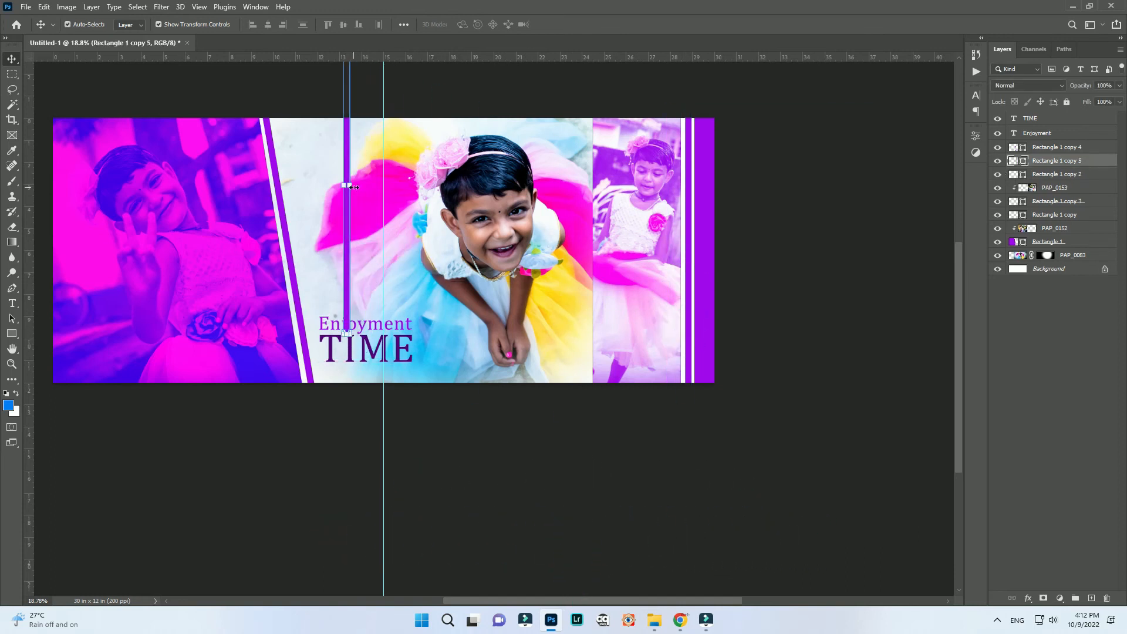